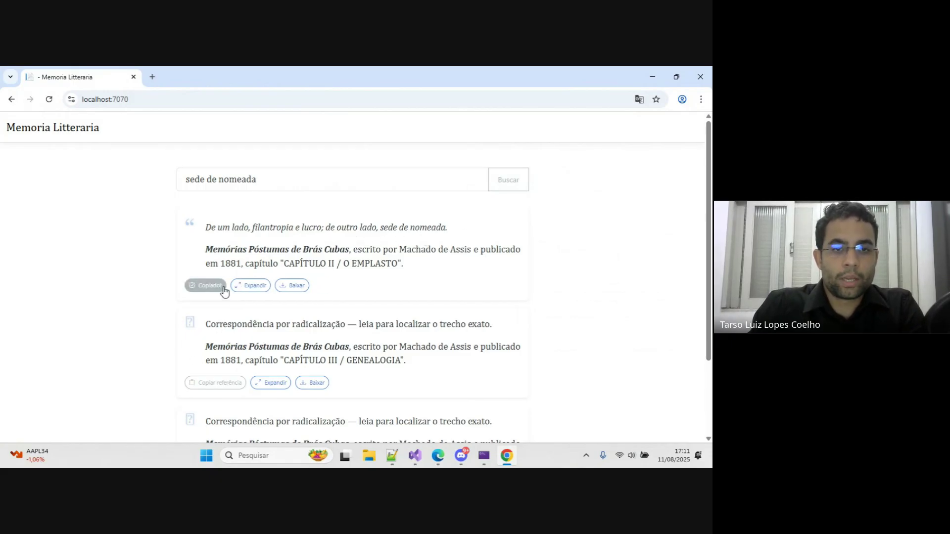
# - Paste the copied citation into a new browser tab's address bar to check it, and close that tab
pyautogui.click(152, 77)
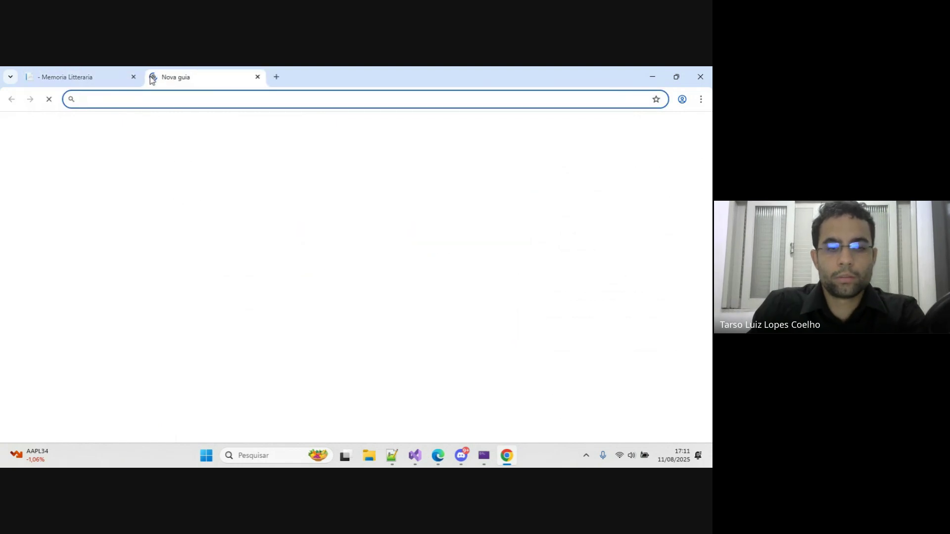
pyautogui.write('ASSIS, Machado de. Memórias póstumas de Brás Cubas. Rio de Janeiro: Nova Aguilar, 1994.')
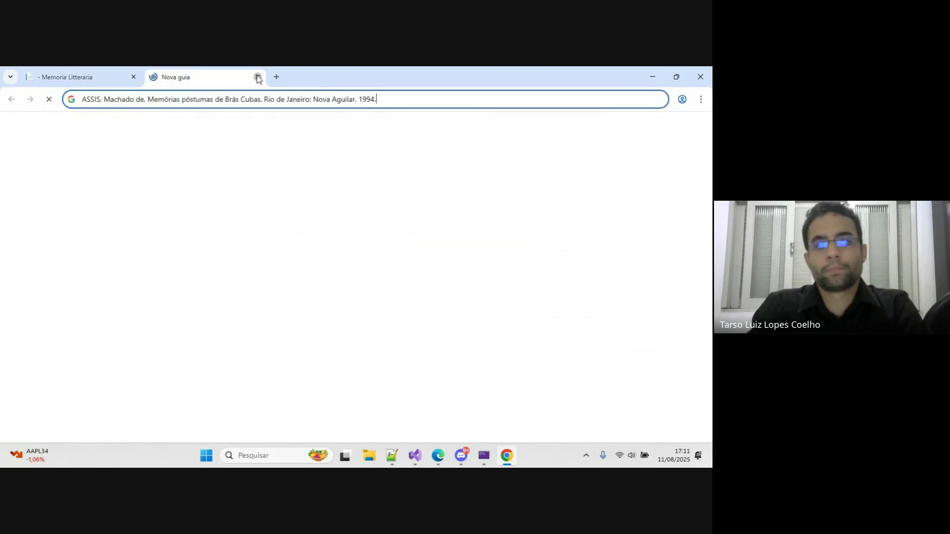
pyautogui.click(257, 78)
# - Expand the first result to read the full "O EMPLASTO" chapter, and rerun the search to return to the results list
pyautogui.click(271, 289)
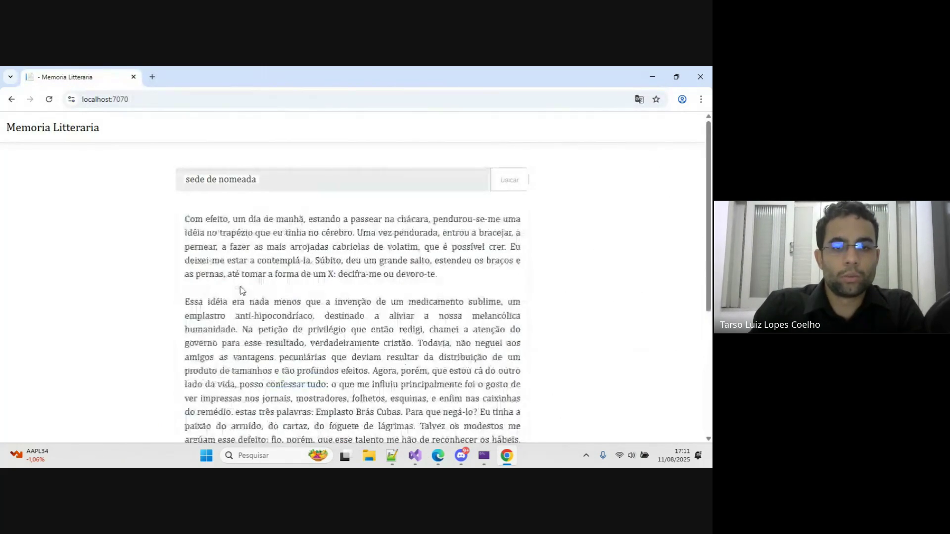
pyautogui.scroll(-4, 293, 299)
pyautogui.scroll(2, 293, 299)
pyautogui.scroll(3, 293, 299)
pyautogui.scroll(-2, 293, 298)
pyautogui.scroll(2, 268, 291)
pyautogui.scroll(-3, 267, 291)
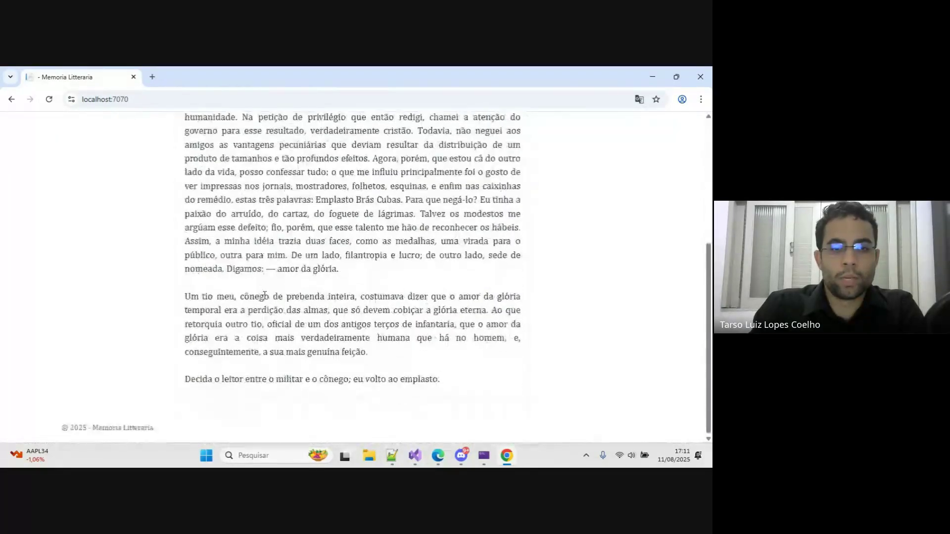
pyautogui.scroll(4, 182, 371)
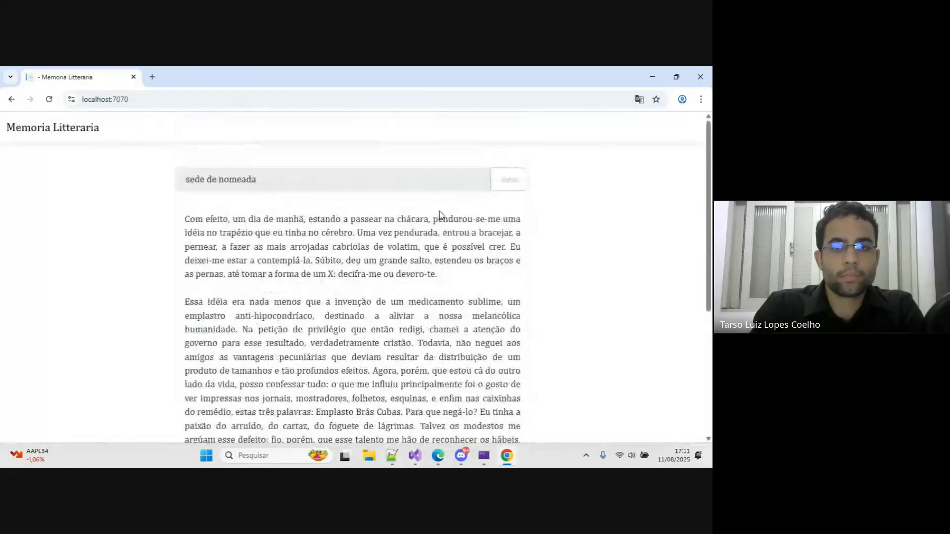
pyautogui.click(501, 186)
# - Download the book PDF from the first result, open it to view its title page, and close it
pyautogui.click(316, 285)
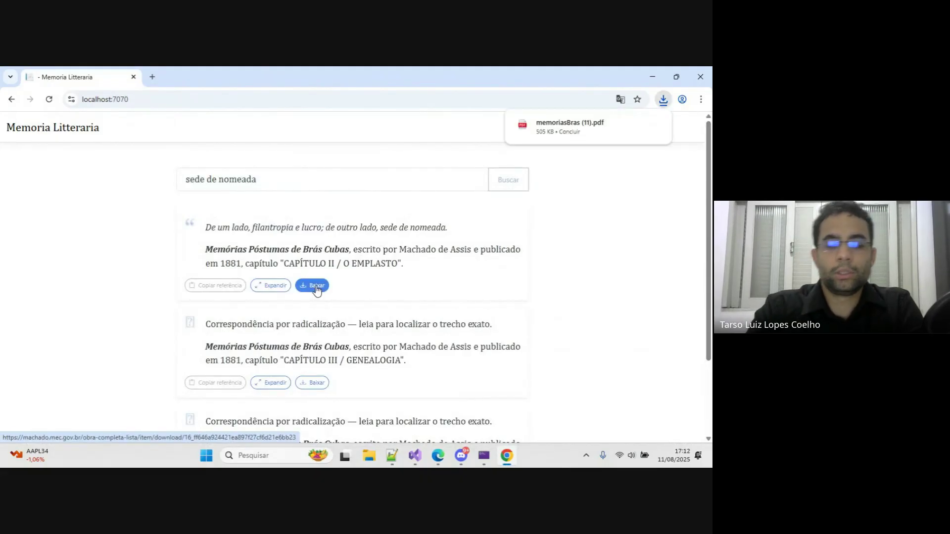
pyautogui.moveTo(606, 129)
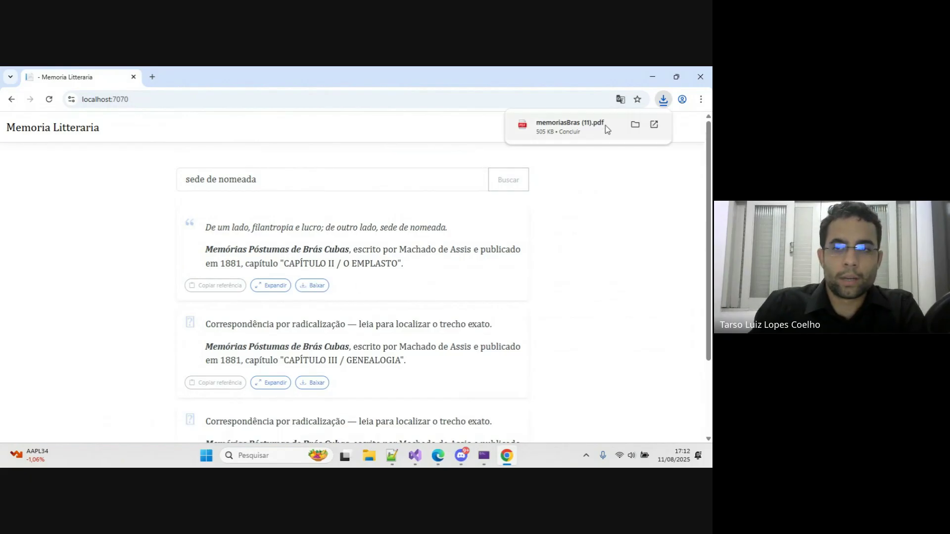
pyautogui.click(580, 132)
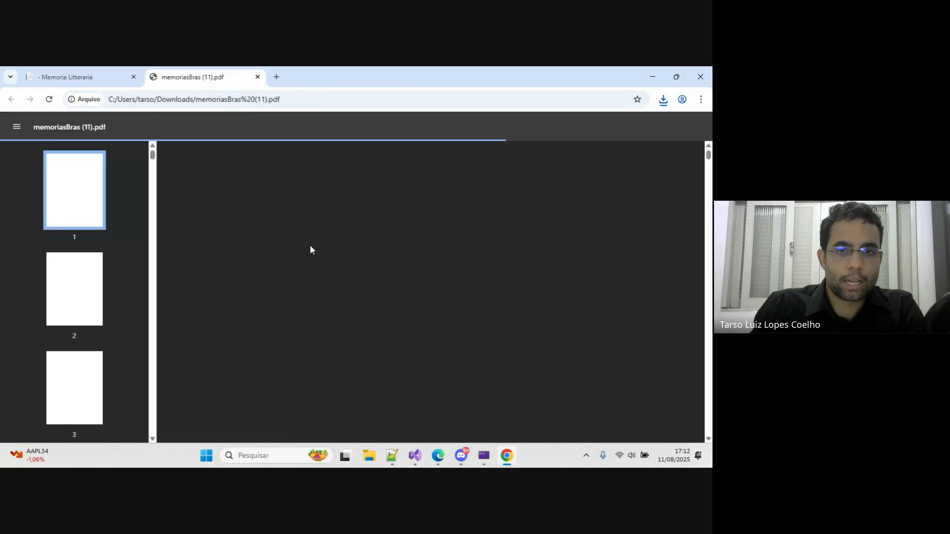
pyautogui.scroll(-3, 310, 250)
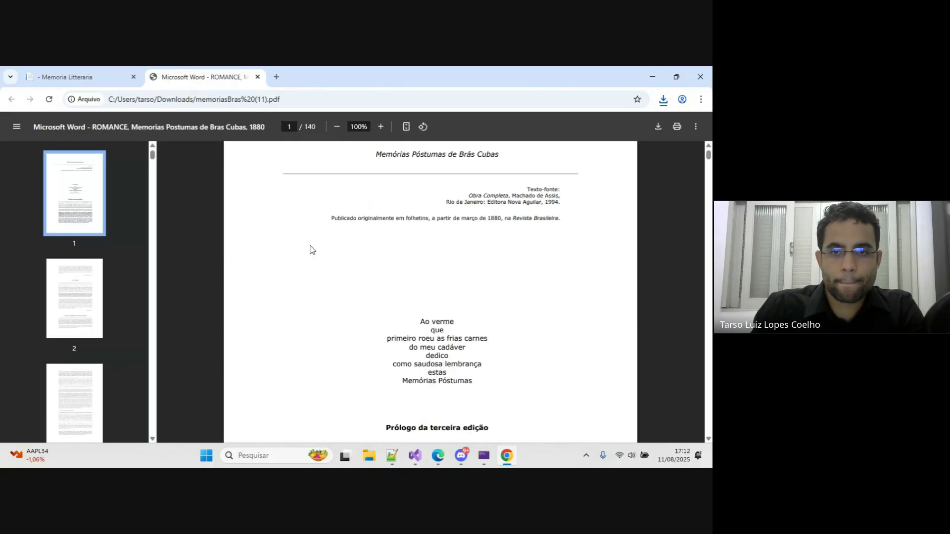
pyautogui.scroll(3, 310, 250)
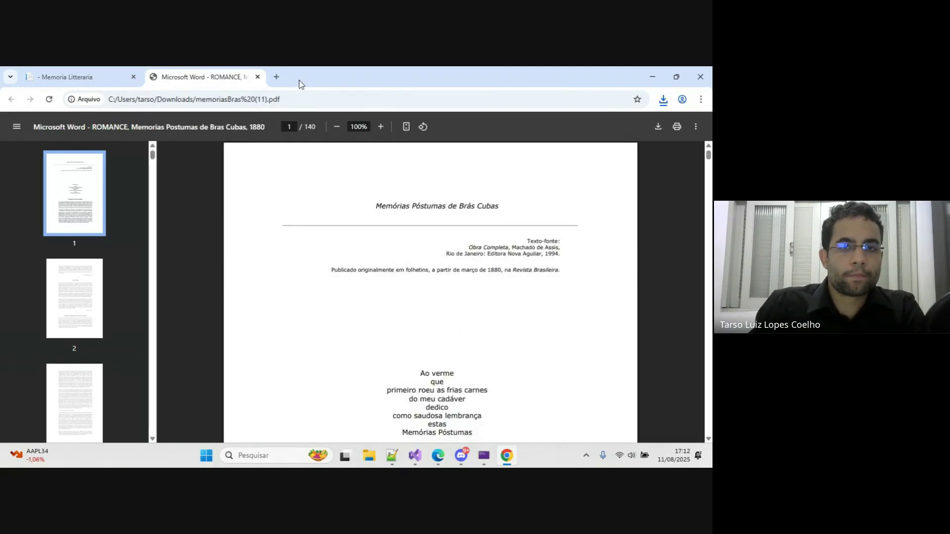
pyautogui.click(257, 77)
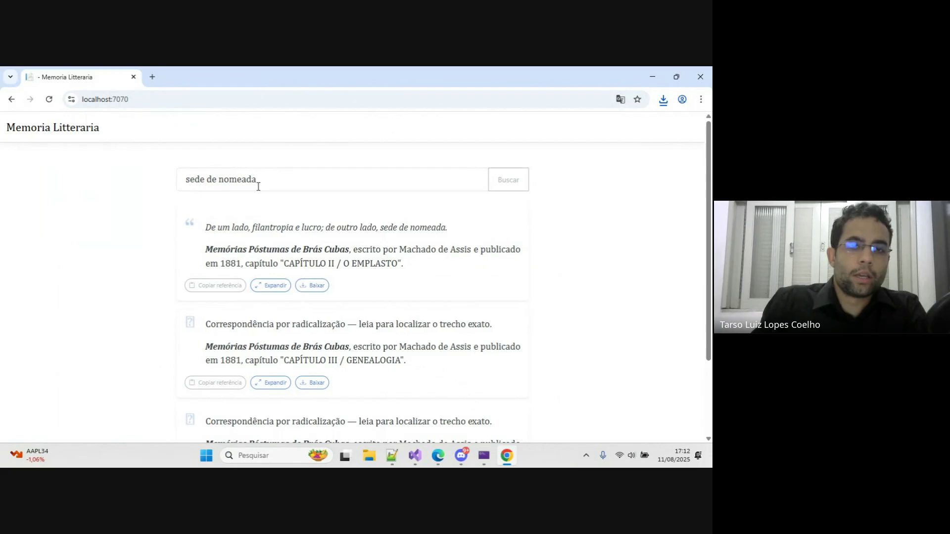
# - Clear the query from the search field and display its suggested earlier entries
pyautogui.moveTo(258, 186); pyautogui.dragTo(186, 187)
pyautogui.press('BackSpace')
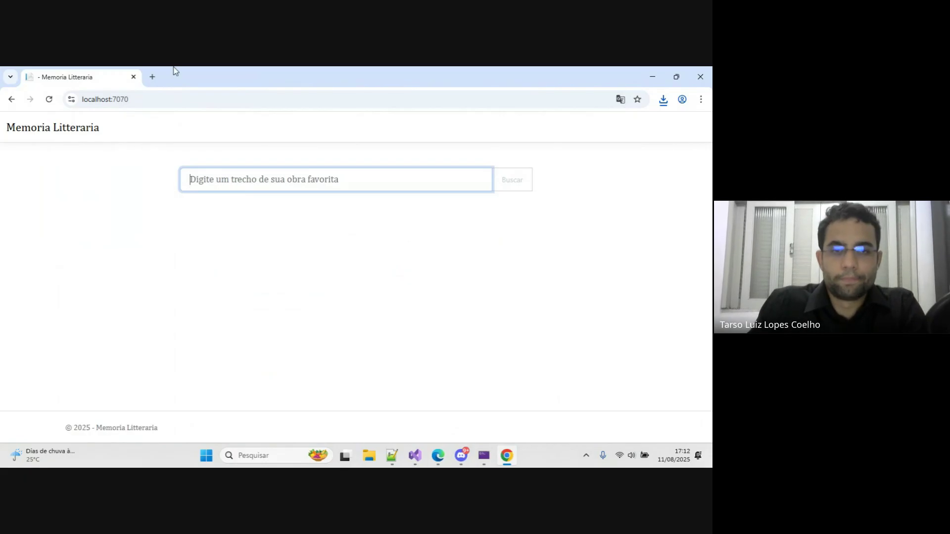
pyautogui.click(322, 185)
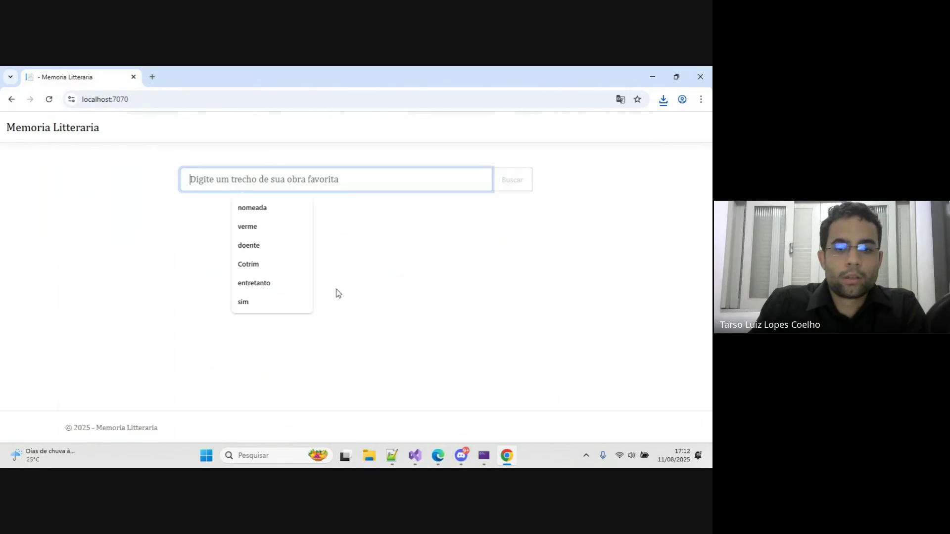
# - Switch to Notepad++, show the outline notes full screen and highlight the "tt" in memorialitteraria.com
pyautogui.click(392, 456)
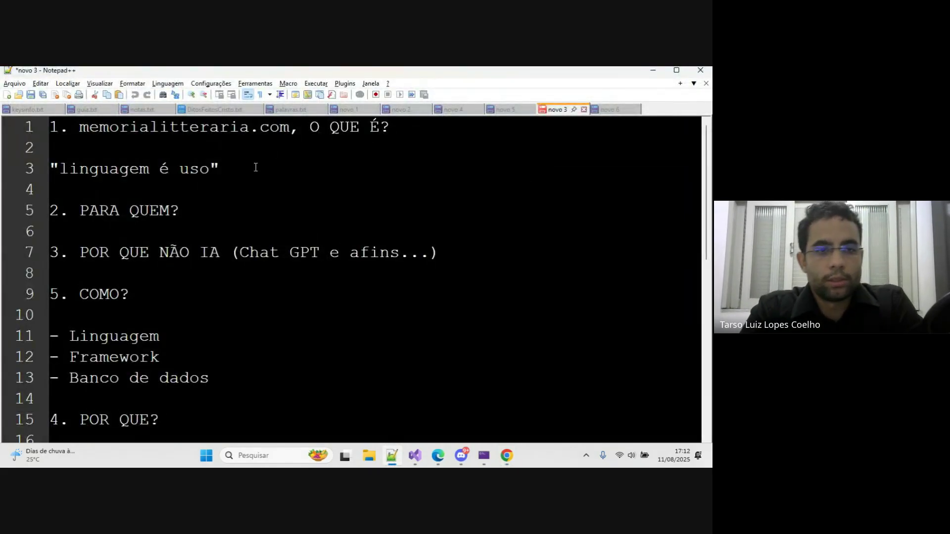
pyautogui.press('F11')
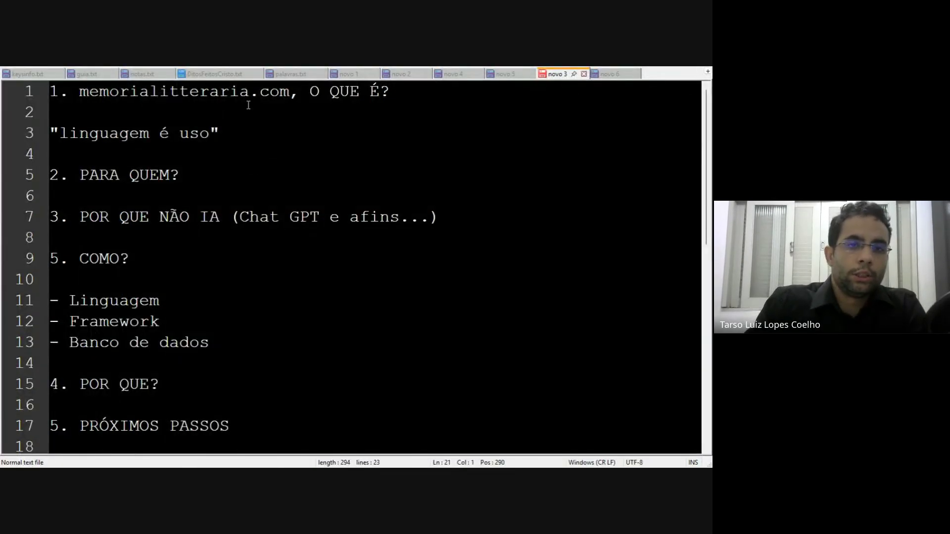
pyautogui.moveTo(169, 89); pyautogui.dragTo(190, 89)
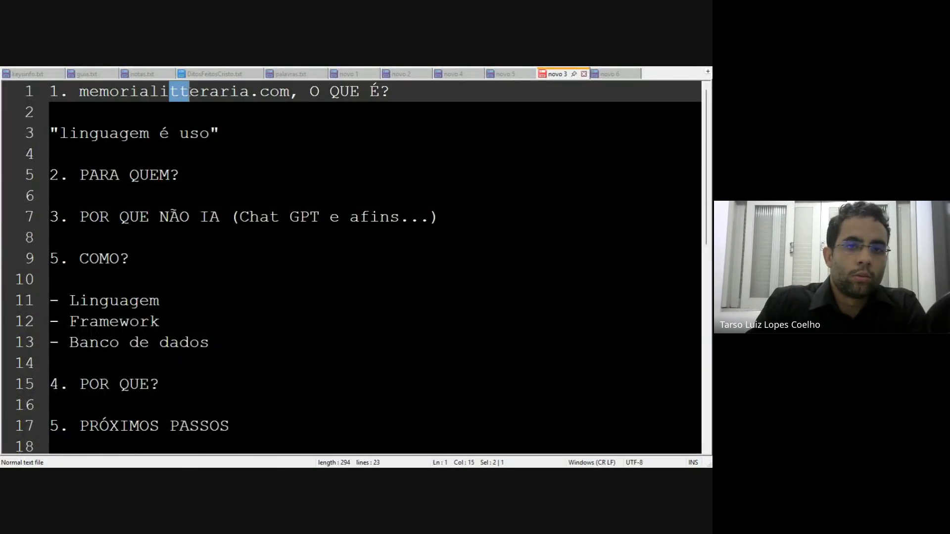
pyautogui.click(182, 91)
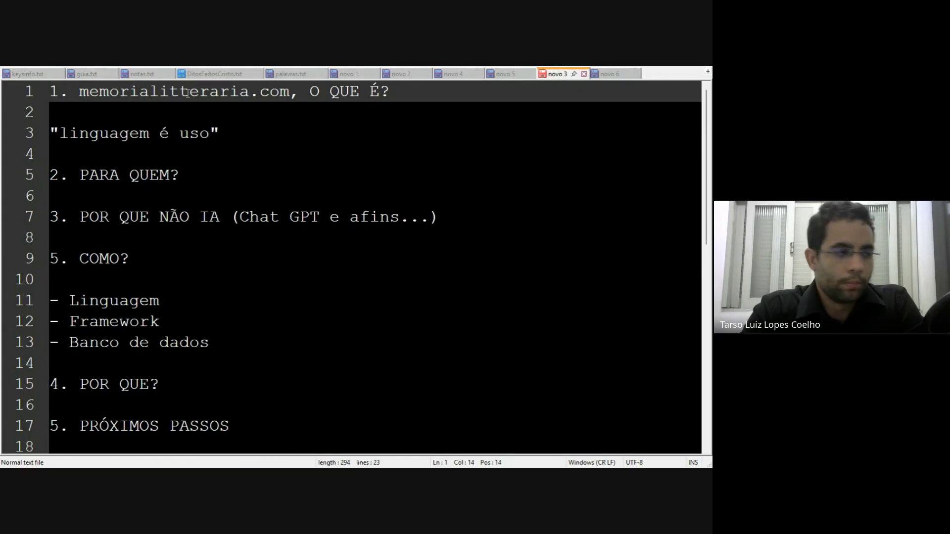
# - Return to Chrome and search Google for "partícipe" in a new tab
pyautogui.hotkey('alt', 'Tab')
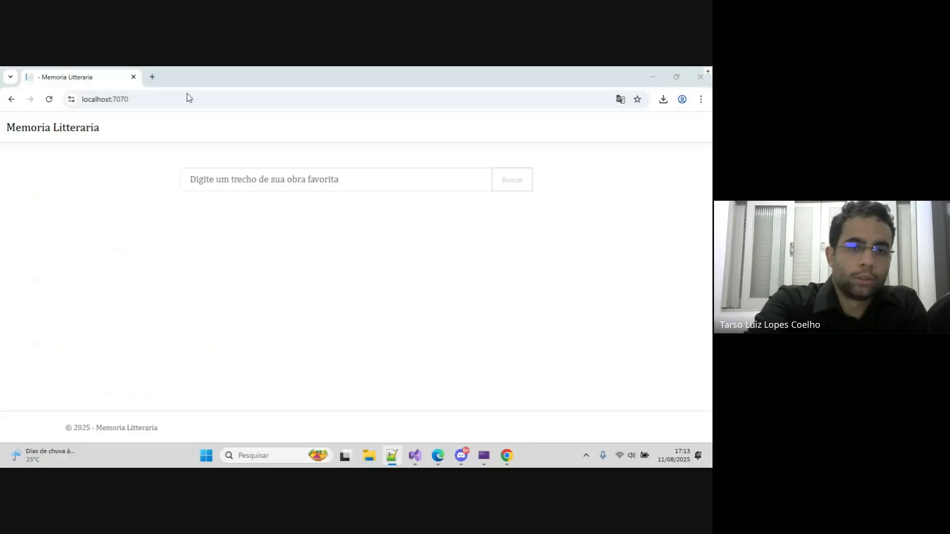
pyautogui.hotkey('alt', 'Tab')
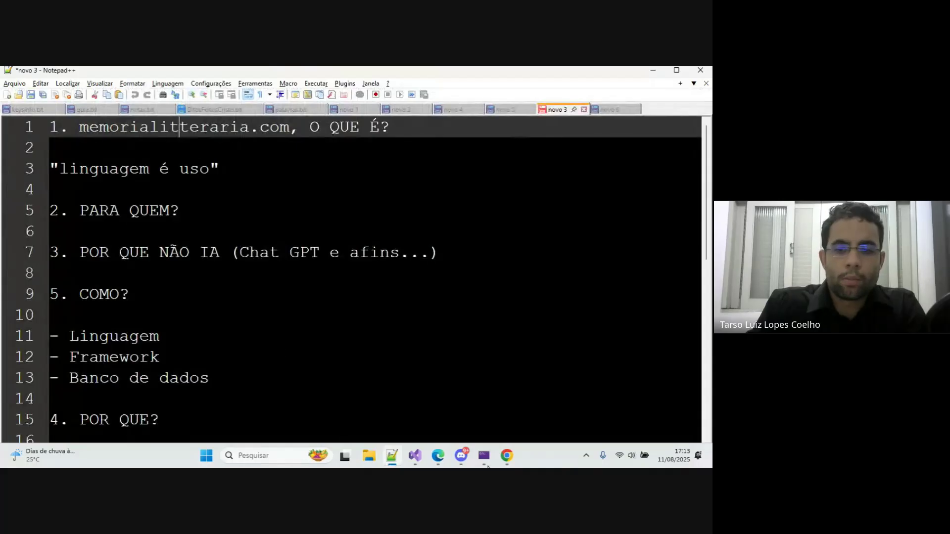
pyautogui.click(507, 455)
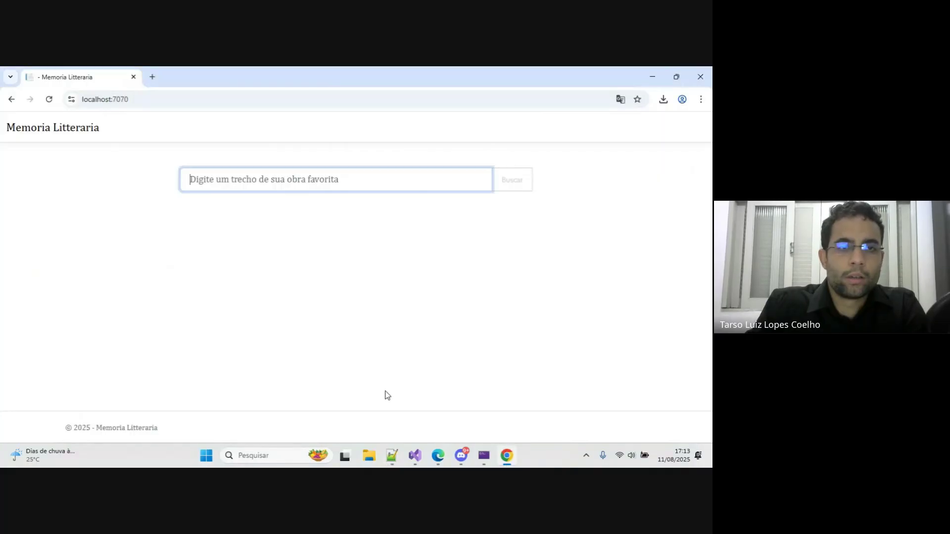
pyautogui.click(153, 78)
pyautogui.write('partícipe')
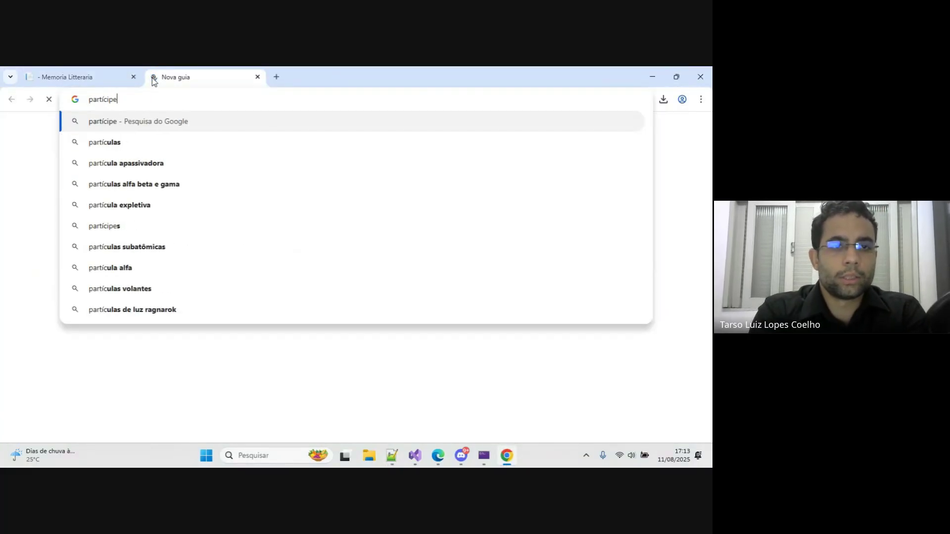
pyautogui.press('Return')
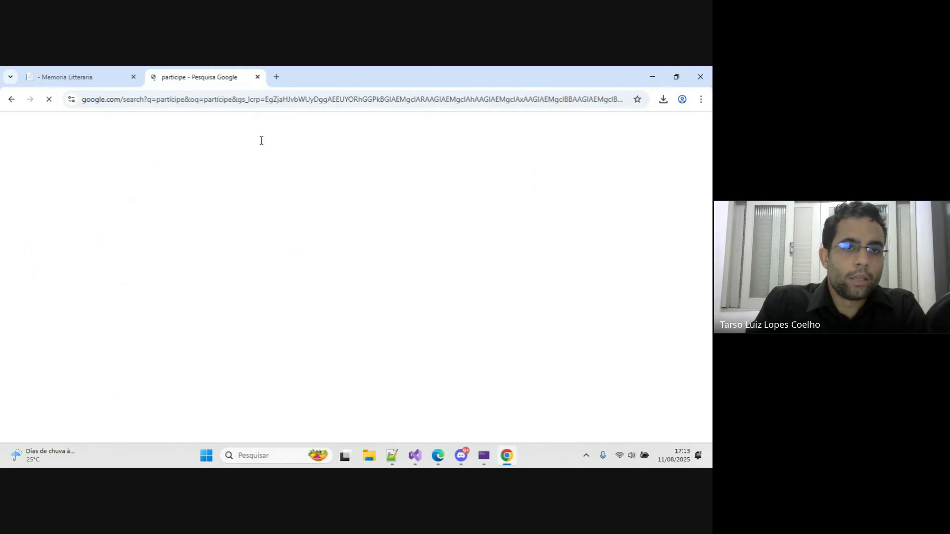
# - Examine the dictionary definition of "partícipe", highlight the synonym given there, and close the results tab
pyautogui.scroll(-3, 261, 140)
pyautogui.scroll(1, 143, 301)
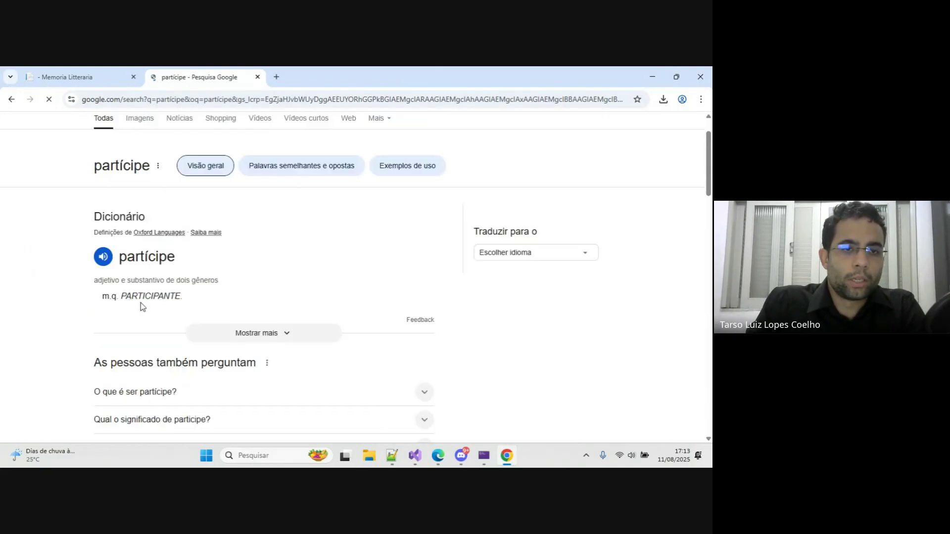
pyautogui.doubleClick(143, 298)
pyautogui.scroll(-2, 53, 291)
pyautogui.scroll(2, 60, 287)
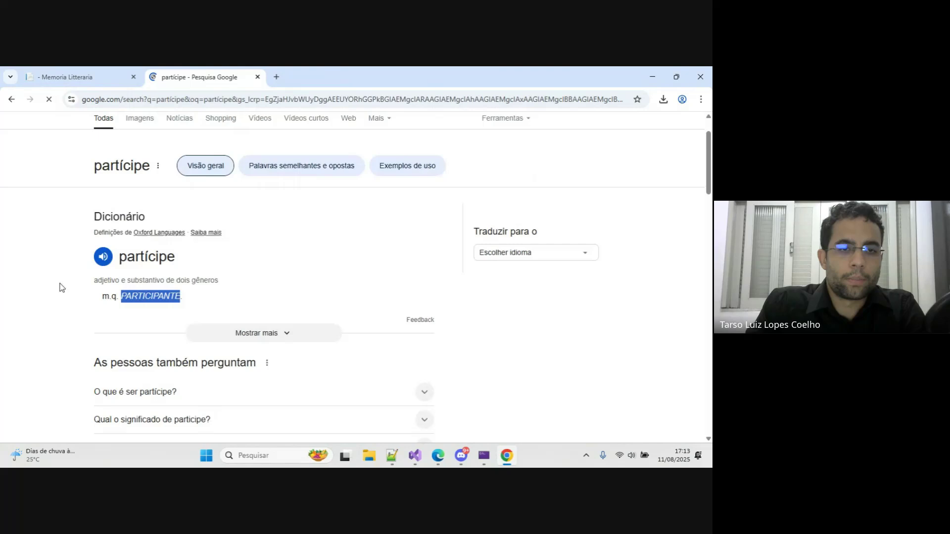
pyautogui.click(133, 298)
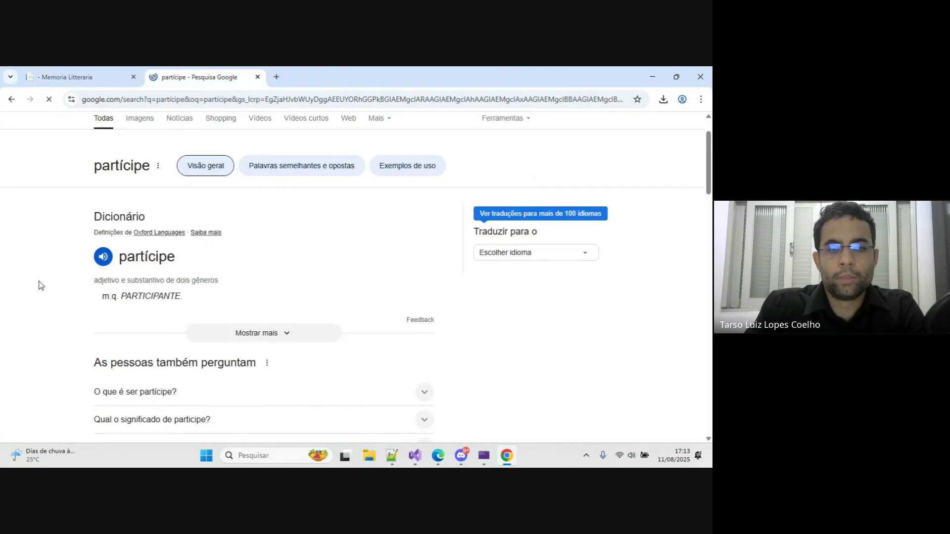
pyautogui.scroll(-1, 115, 260)
pyautogui.scroll(1, 99, 266)
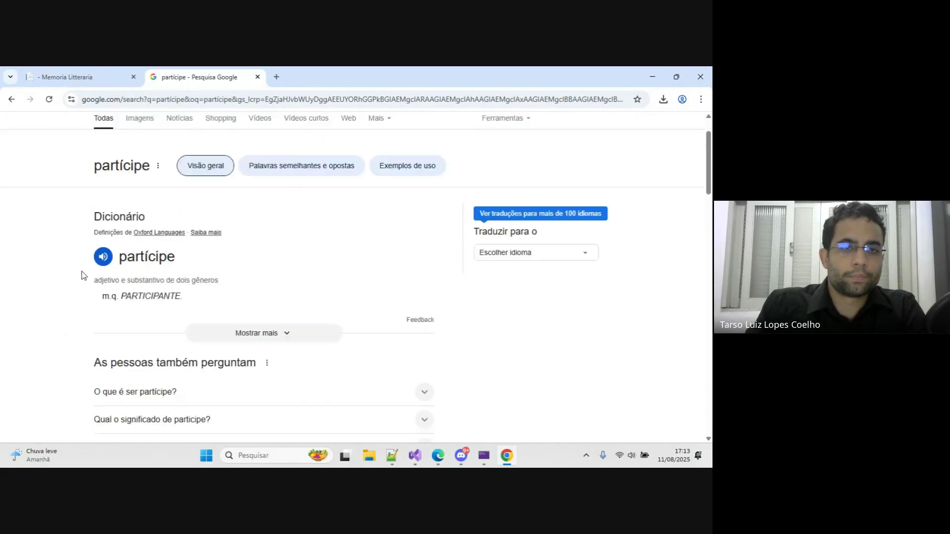
pyautogui.click(258, 77)
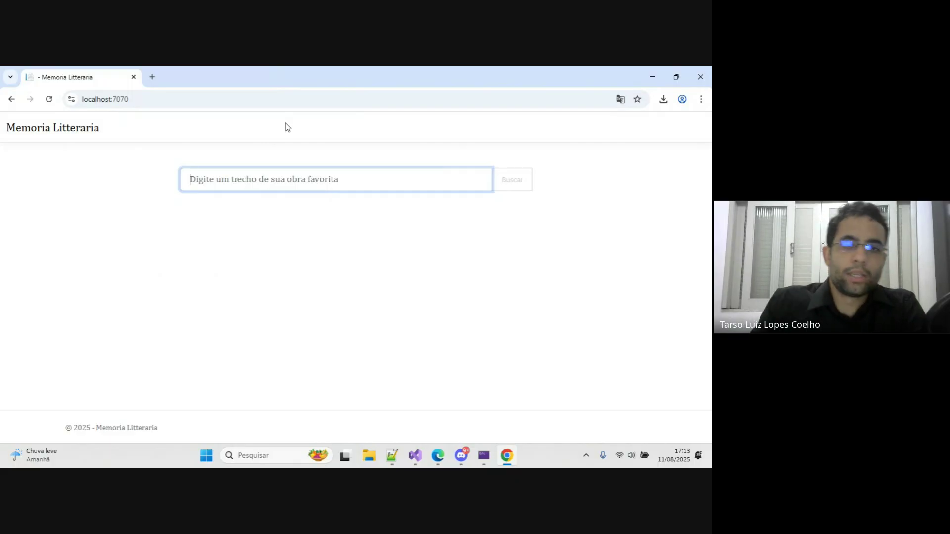
pyautogui.click(134, 212)
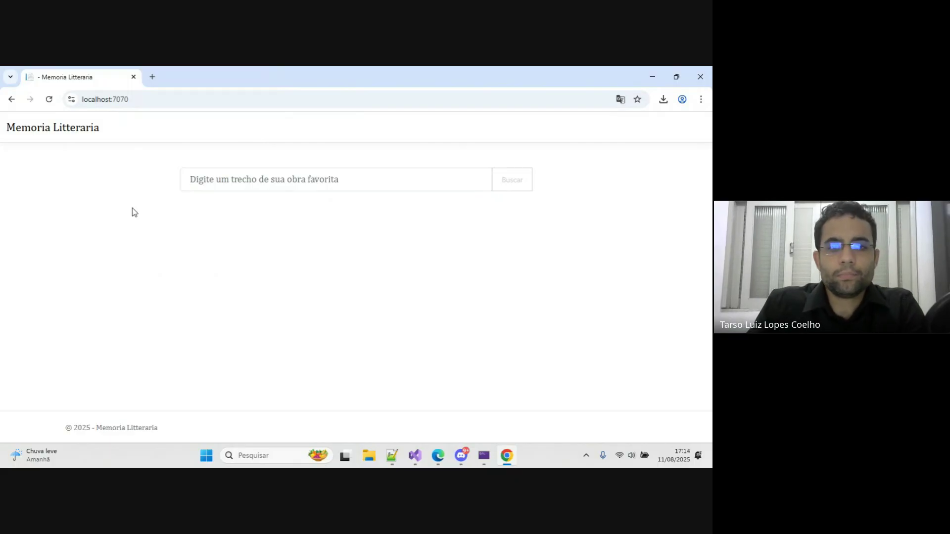
pyautogui.click(248, 179)
pyautogui.click(53, 261)
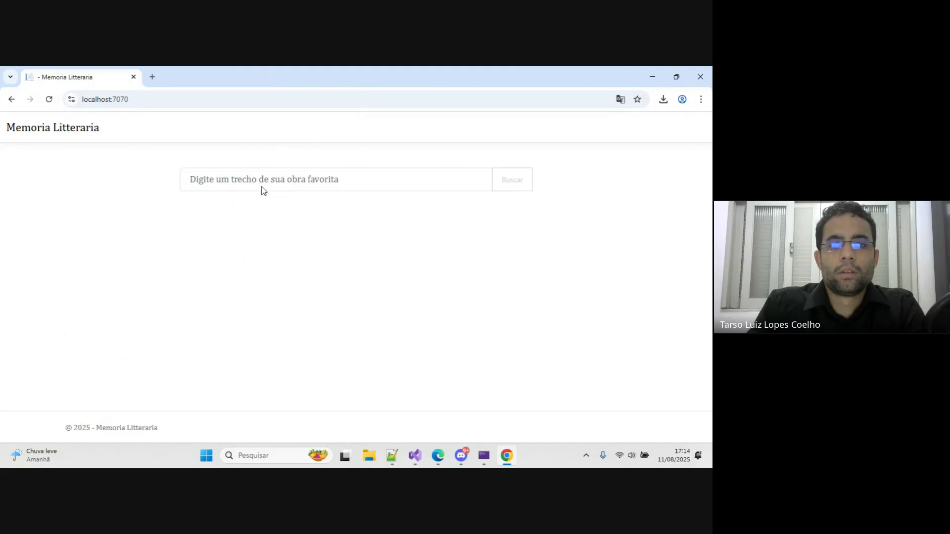
pyautogui.click(266, 173)
pyautogui.click(104, 221)
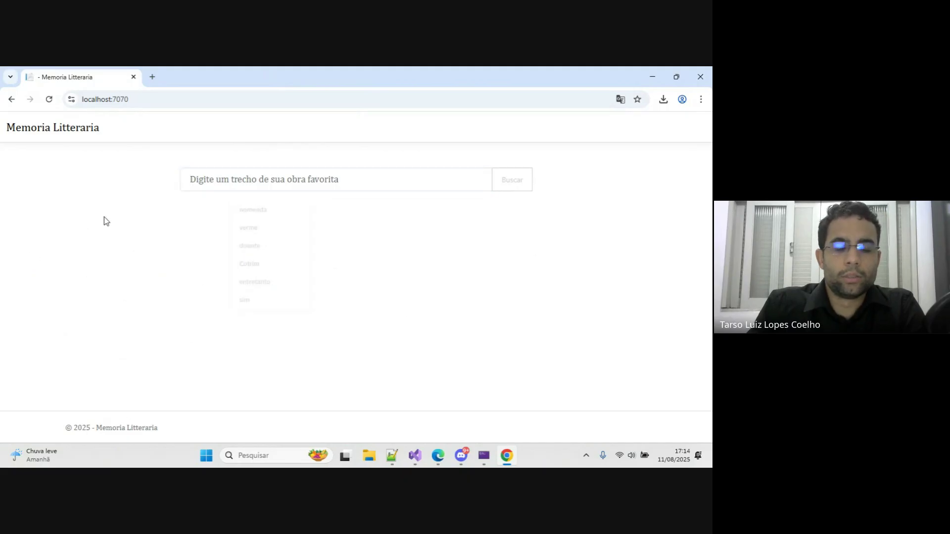
# - Switch to Notepad++, highlight the phrase "linguagem é uso" in the outline notes, and minimize the window
pyautogui.click(392, 456)
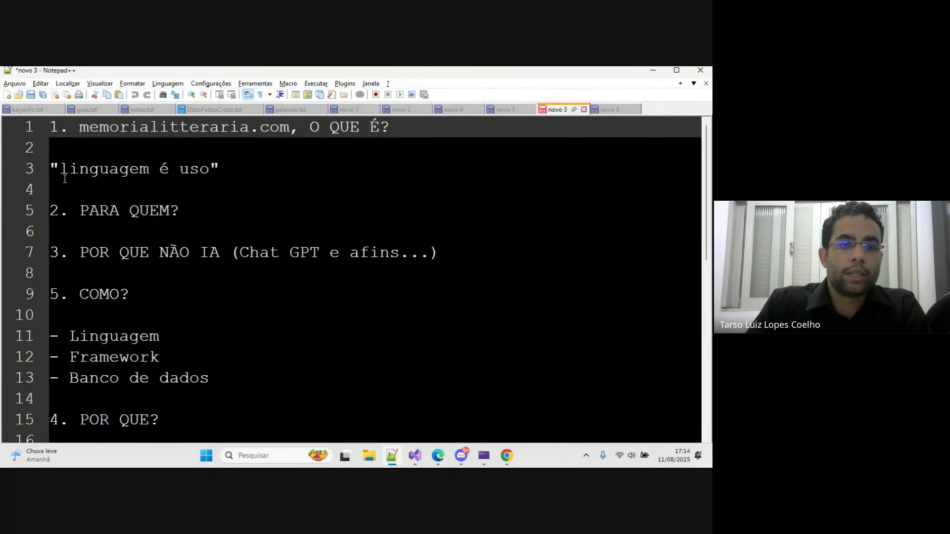
pyautogui.moveTo(60, 169); pyautogui.dragTo(209, 168)
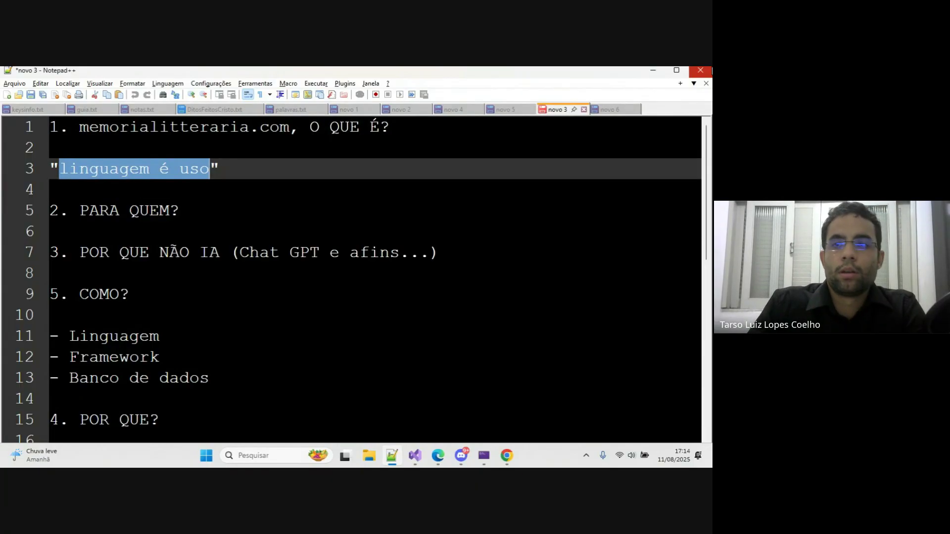
pyautogui.click(651, 71)
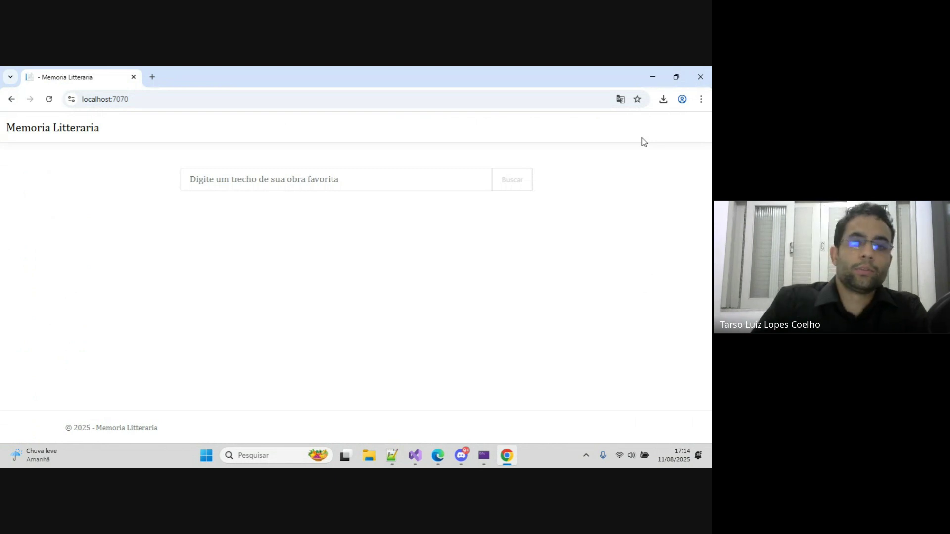
# - Search the literary works for "verme" using the suggested earlier entry
pyautogui.click(408, 186)
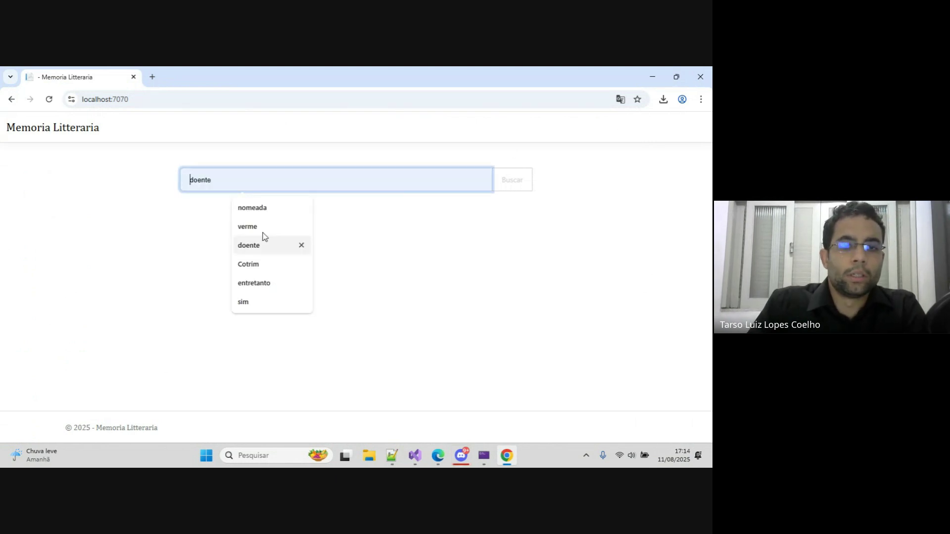
pyautogui.click(258, 229)
pyautogui.click(494, 187)
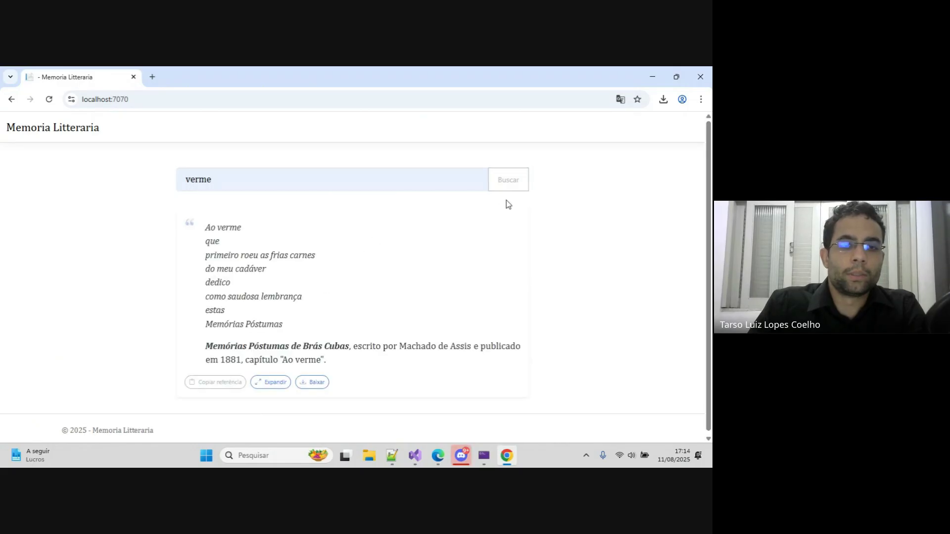
# - Highlight the opening lines of the "Ao verme" quote, and clear "verme" from the search field
pyautogui.scroll(-1, 270, 280)
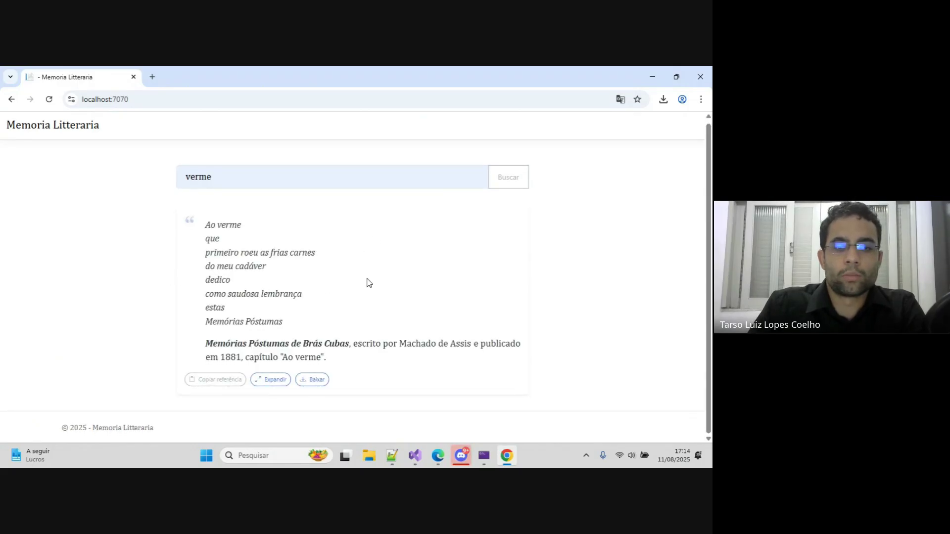
pyautogui.moveTo(206, 225); pyautogui.dragTo(218, 262)
pyautogui.click(90, 307)
pyautogui.moveTo(231, 179); pyautogui.dragTo(167, 190)
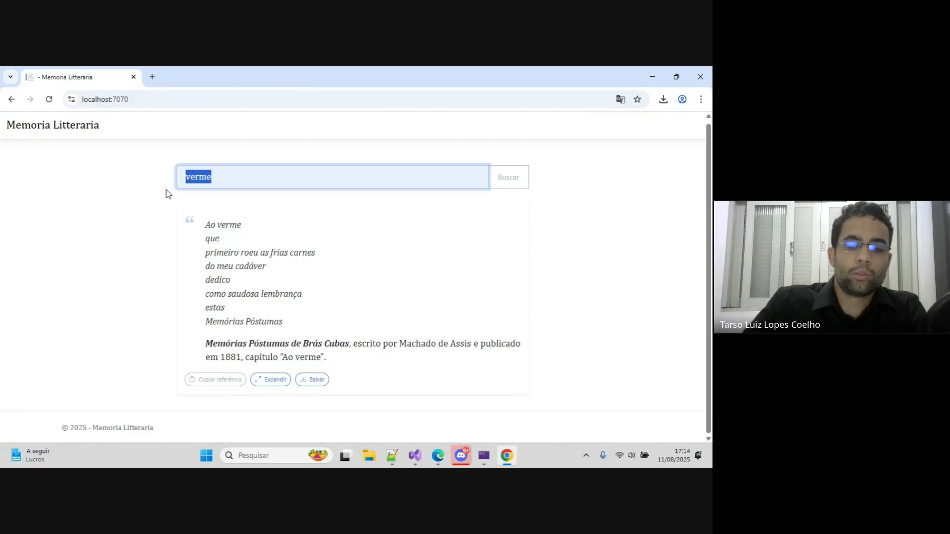
pyautogui.press('BackSpace')
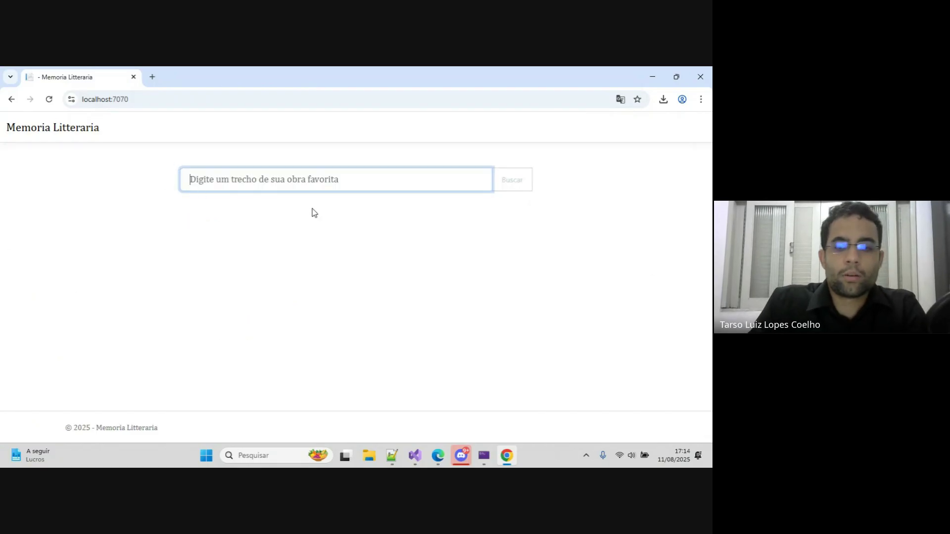
# - Switch to Notepad++, highlight the heading "POR QUE NÃO IA" in the outline notes, and minimize the window
pyautogui.click(391, 456)
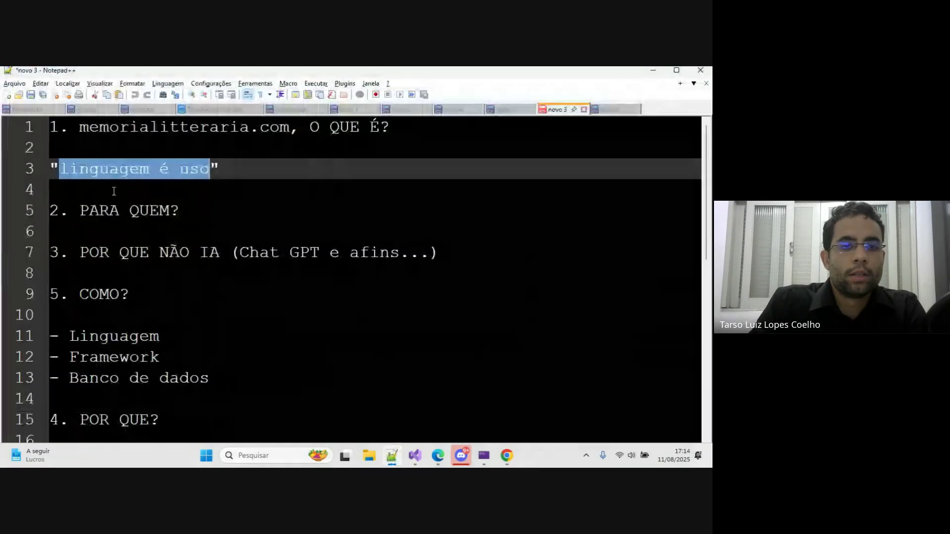
pyautogui.click(190, 214)
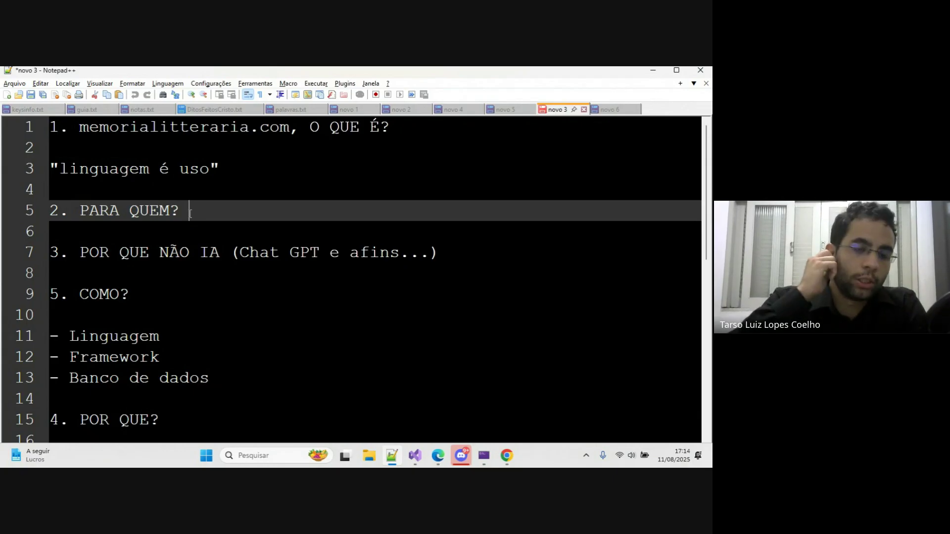
pyautogui.moveTo(86, 254); pyautogui.dragTo(221, 252)
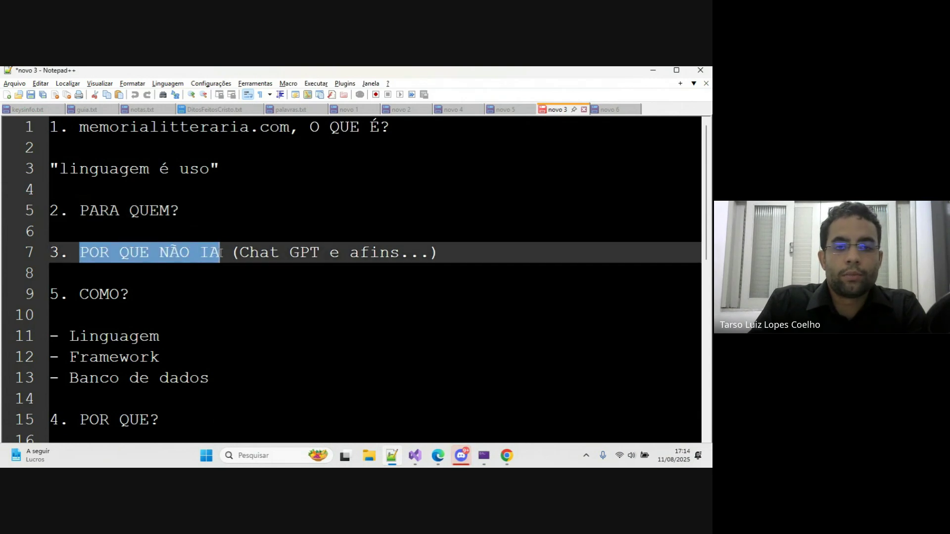
pyautogui.click(269, 220)
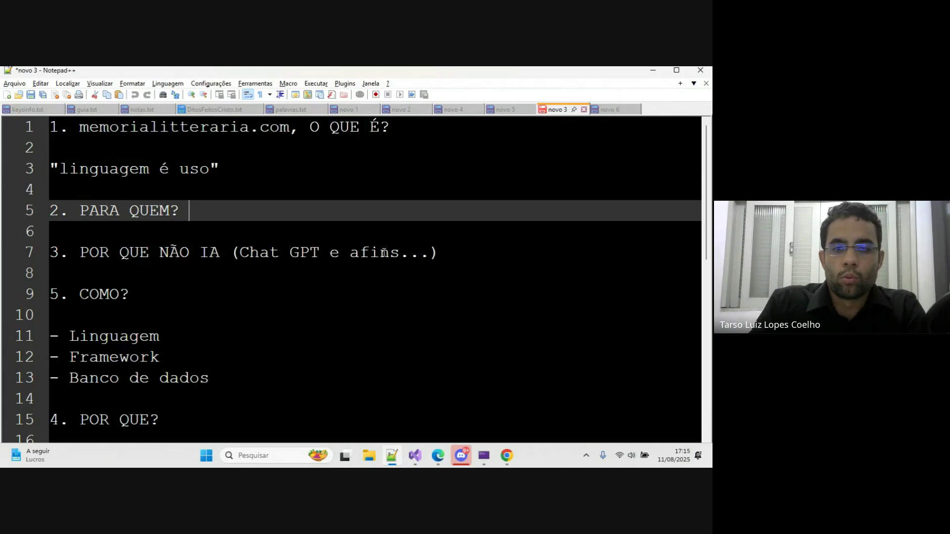
pyautogui.click(653, 70)
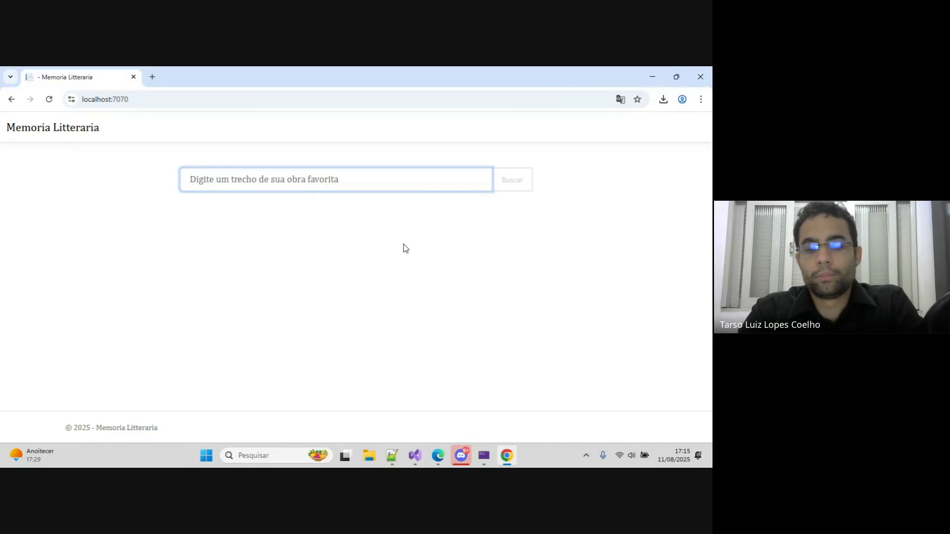
# - Search the literary works for "nomeada" using the suggested earlier entry
pyautogui.click(282, 168)
pyautogui.click(435, 290)
pyautogui.click(257, 189)
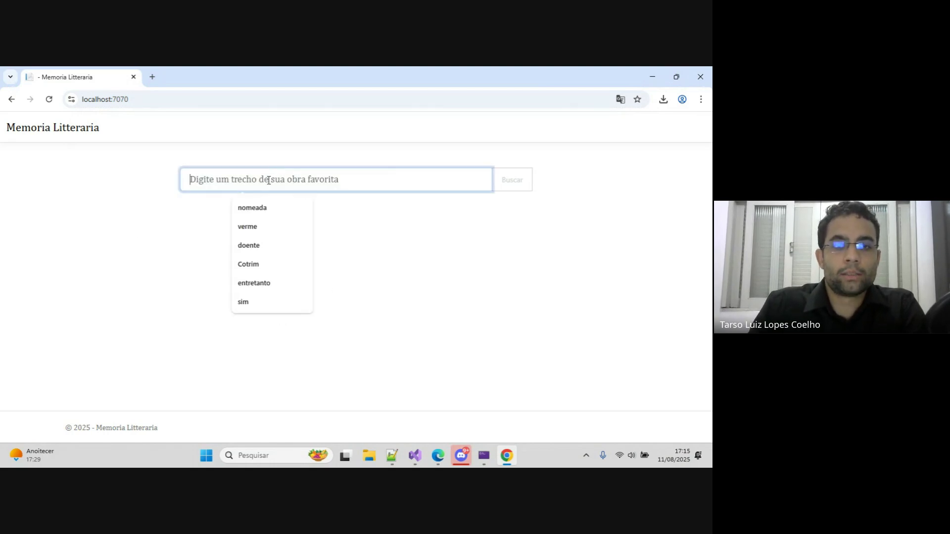
pyautogui.click(265, 208)
pyautogui.click(495, 179)
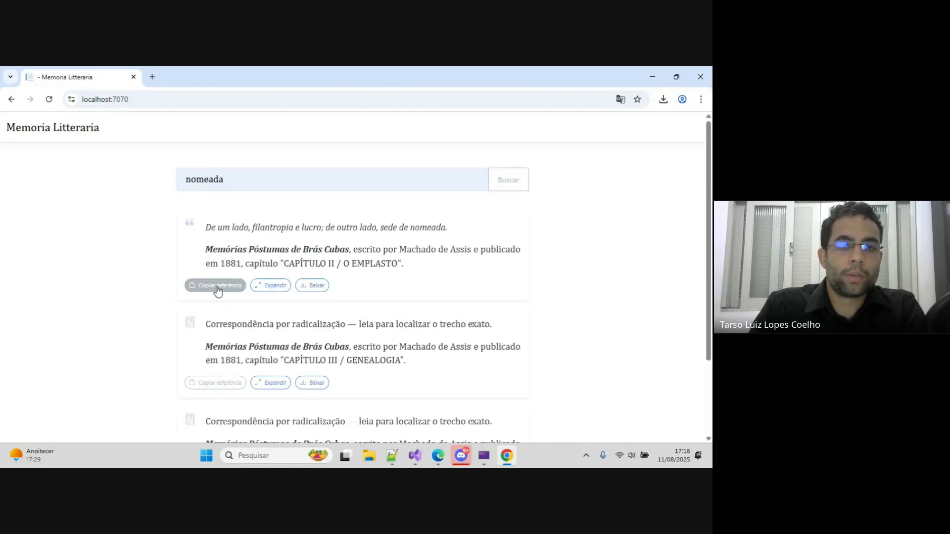
# - Copy the bibliographic reference of the "CAPÍTULO II / O EMPLASTO" result and paste it into a new browser tab's address field
pyautogui.click(217, 287)
pyautogui.click(153, 76)
pyautogui.write('ASSIS, Machado de. Memórias póstumas de Brás Cubas. Rio de Janeiro: Nova Aguilar, 1994.')
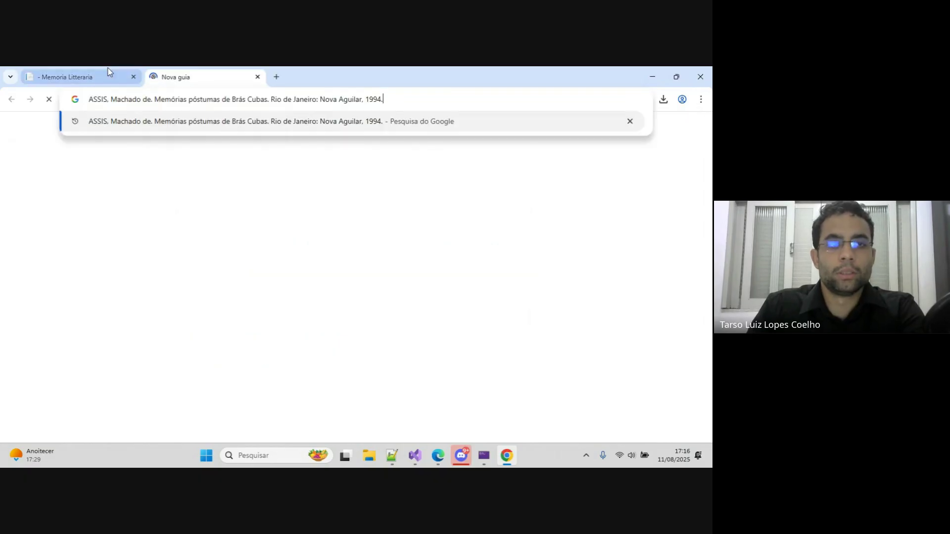
# - Back on the Memoria Litteraria site, expand the "O EMPLASTO" chapter, return to the results, and download that result's book
pyautogui.click(108, 70)
pyautogui.click(281, 286)
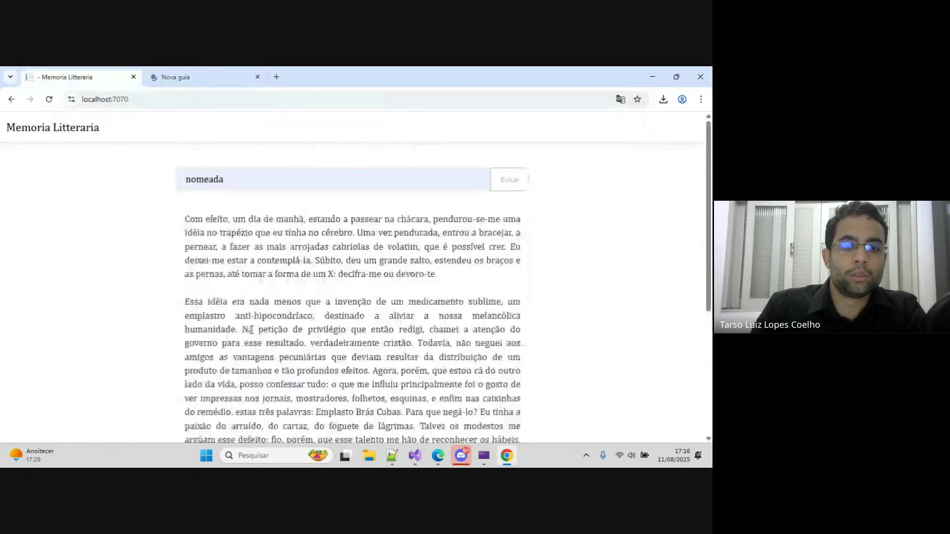
pyautogui.scroll(5, 218, 381)
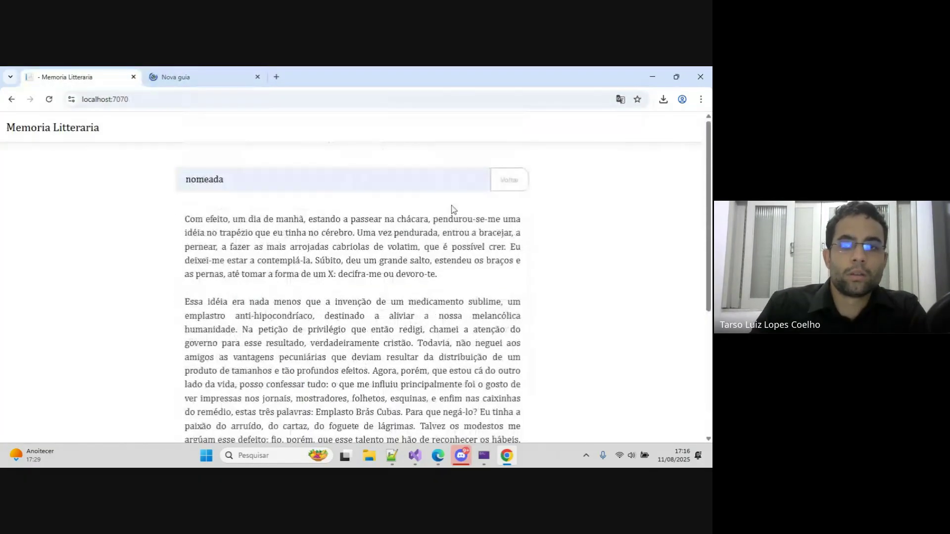
pyautogui.click(508, 185)
pyautogui.click(313, 285)
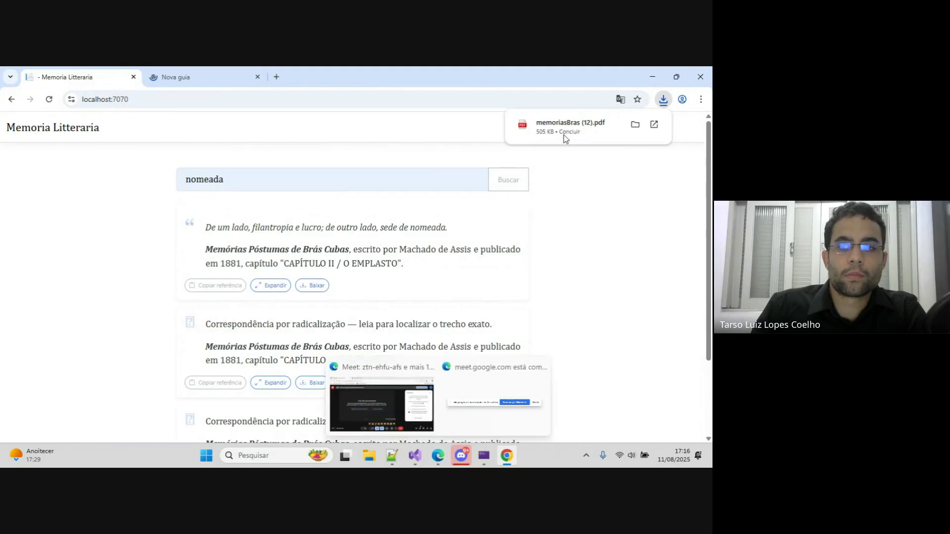
# - Switch to Notepad++, go through the "COMO?" heading and its "Linguagem" item in the notes, and minimize the window
pyautogui.moveTo(392, 458)
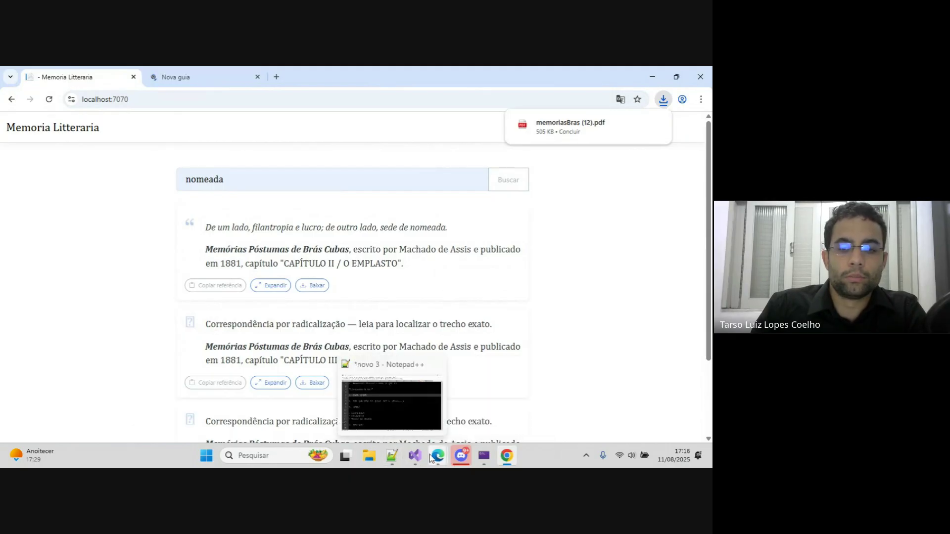
pyautogui.click(397, 462)
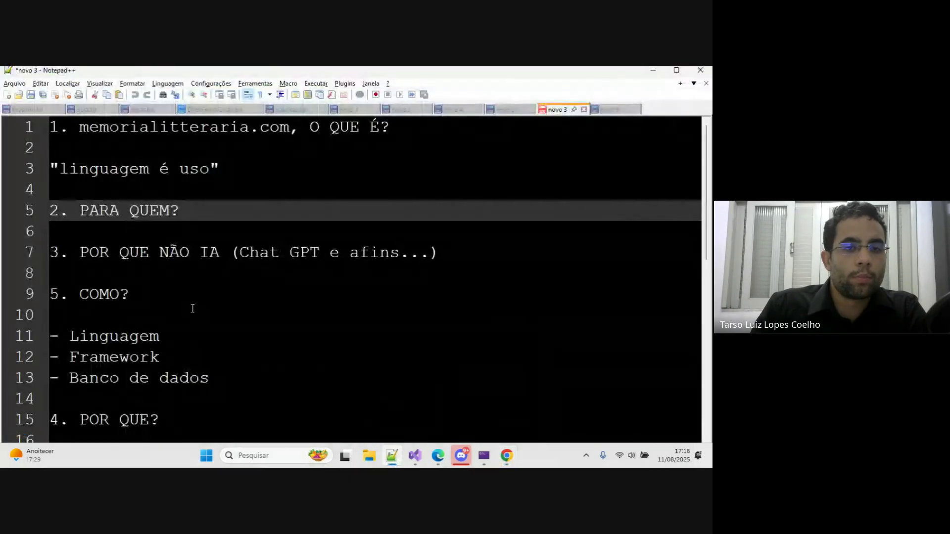
pyautogui.scroll(-1, 251, 253)
pyautogui.click(182, 227)
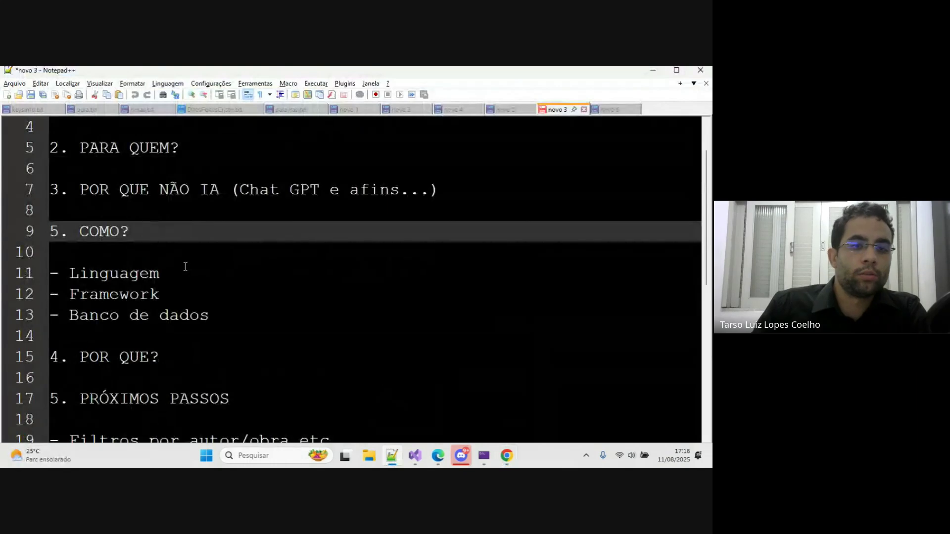
pyautogui.click(160, 273)
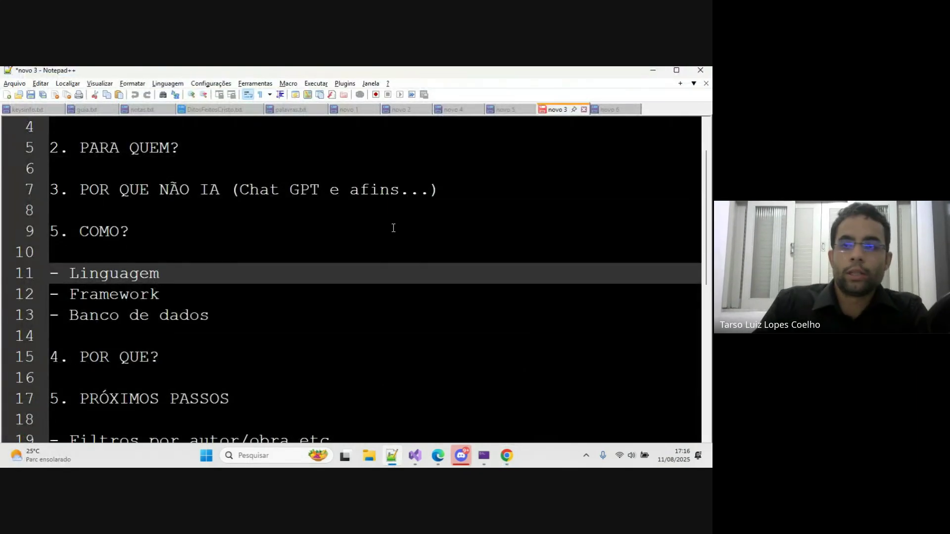
pyautogui.click(653, 73)
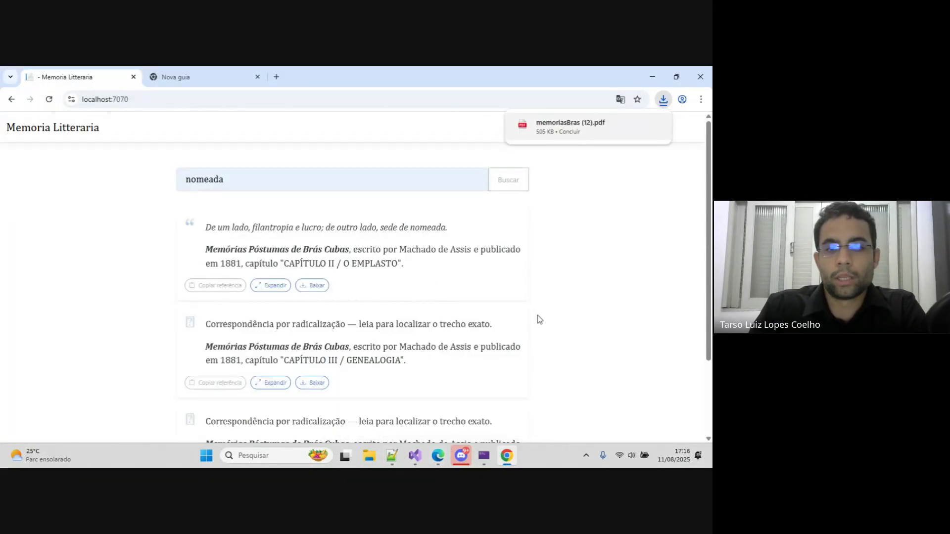
# - Look through the "nomeada" results and highlight the searched word in the search field
pyautogui.scroll(-3, 539, 319)
pyautogui.scroll(3, 531, 319)
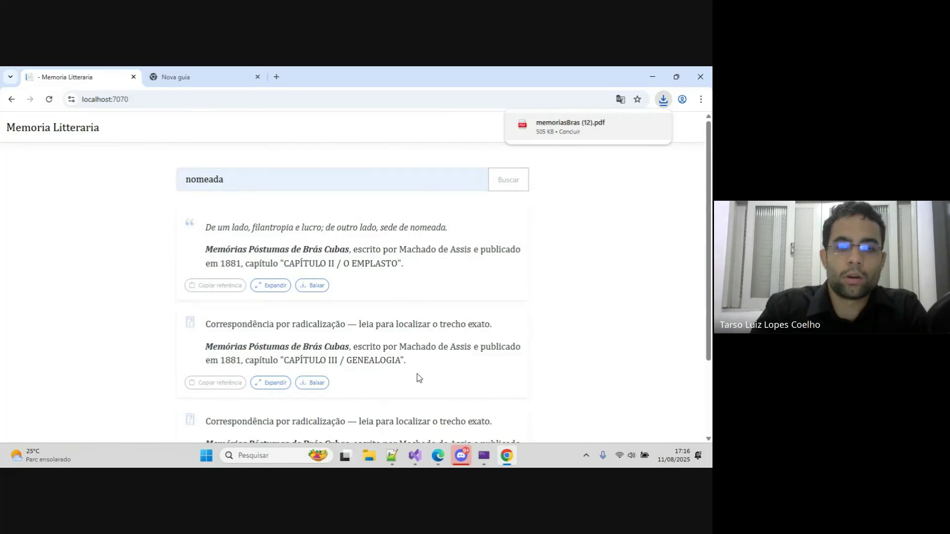
pyautogui.doubleClick(244, 179)
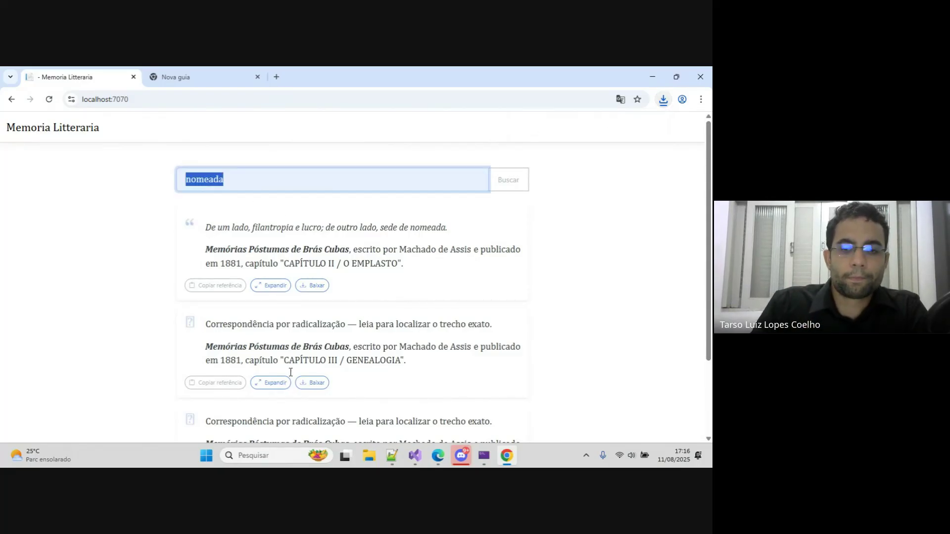
# - Switch to Notepad++, place the cursor at the "POR QUE?" heading, and turn full-screen view on and off again
pyautogui.click(392, 456)
pyautogui.scroll(-2, 376, 277)
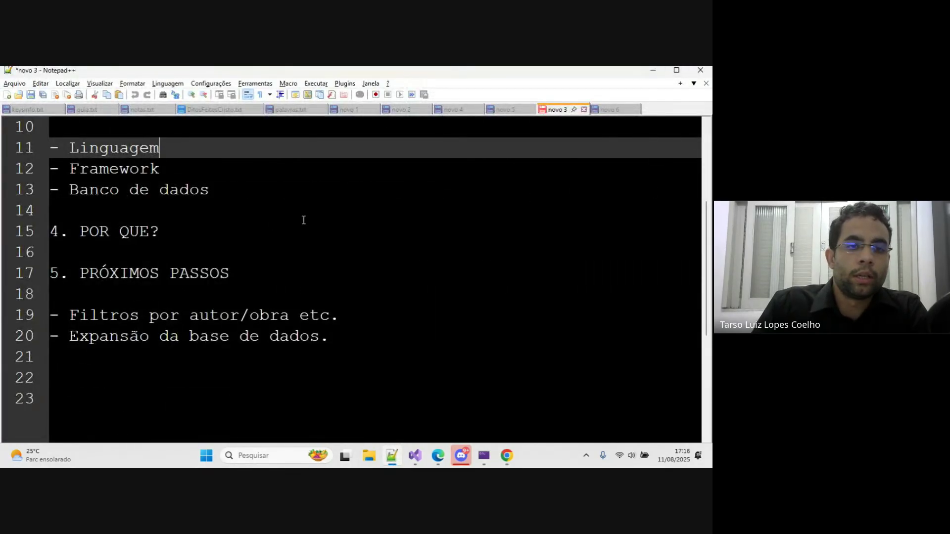
pyautogui.click(215, 239)
pyautogui.press('F11')
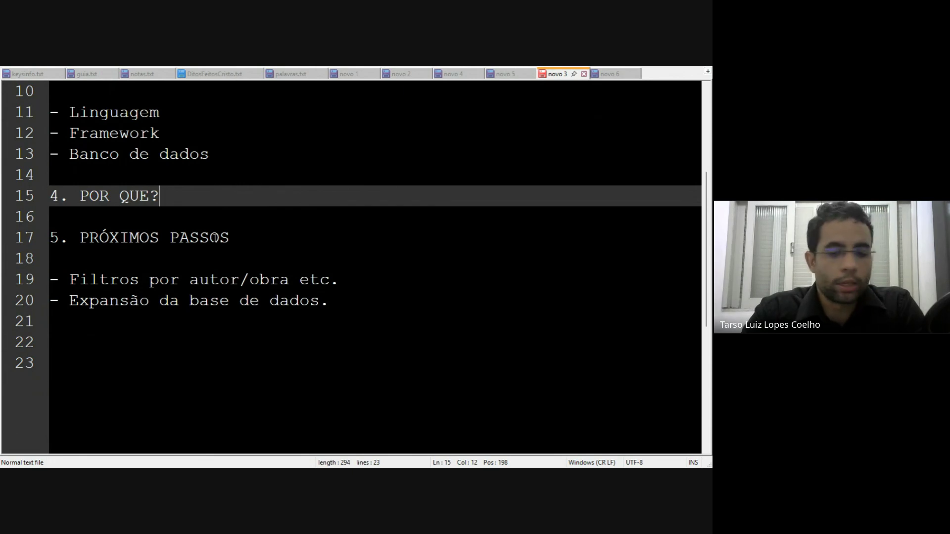
pyautogui.press('F11')
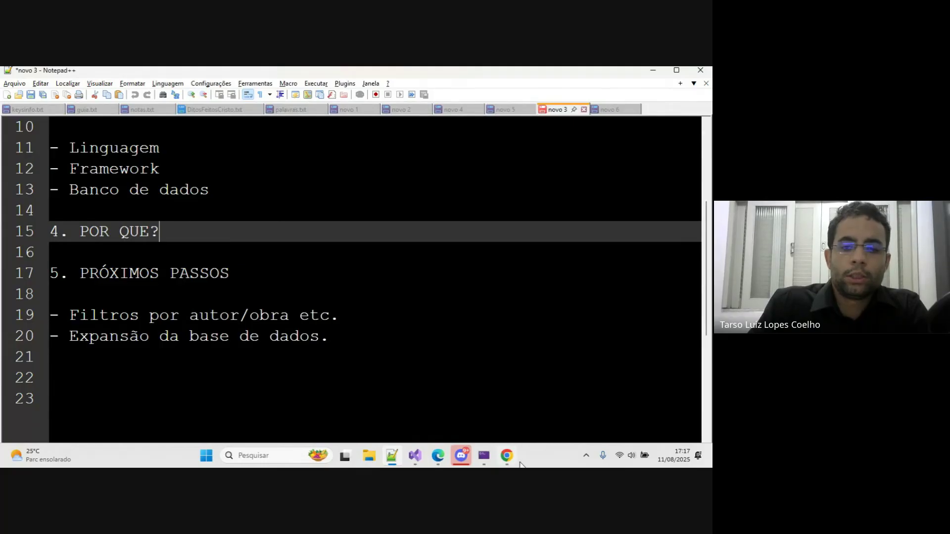
# - Return to Chrome and close the extra blank tab
pyautogui.moveTo(438, 457)
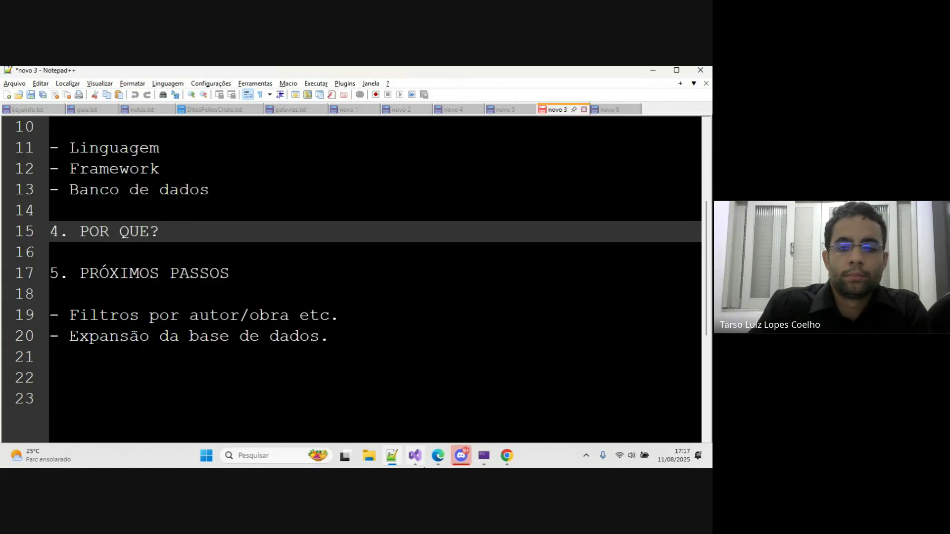
pyautogui.click(507, 455)
pyautogui.click(249, 170)
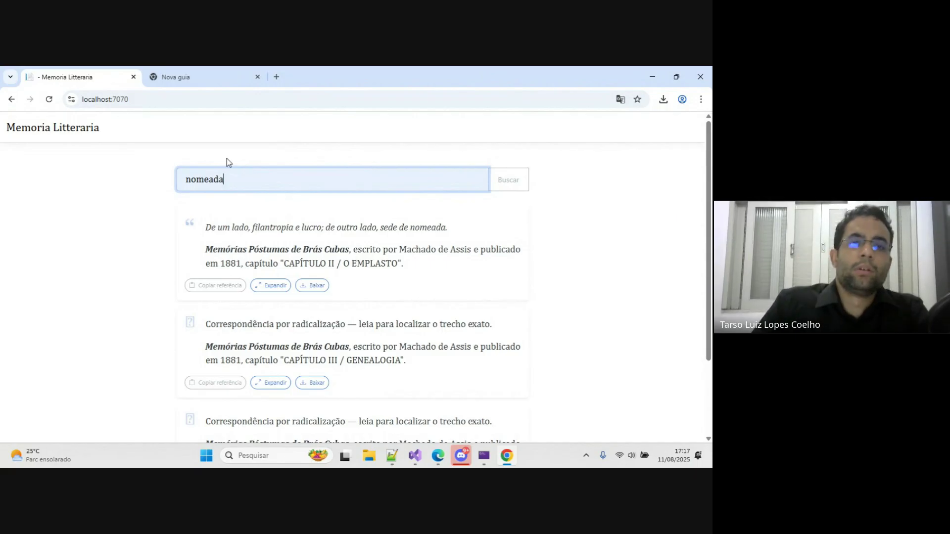
pyautogui.click(258, 77)
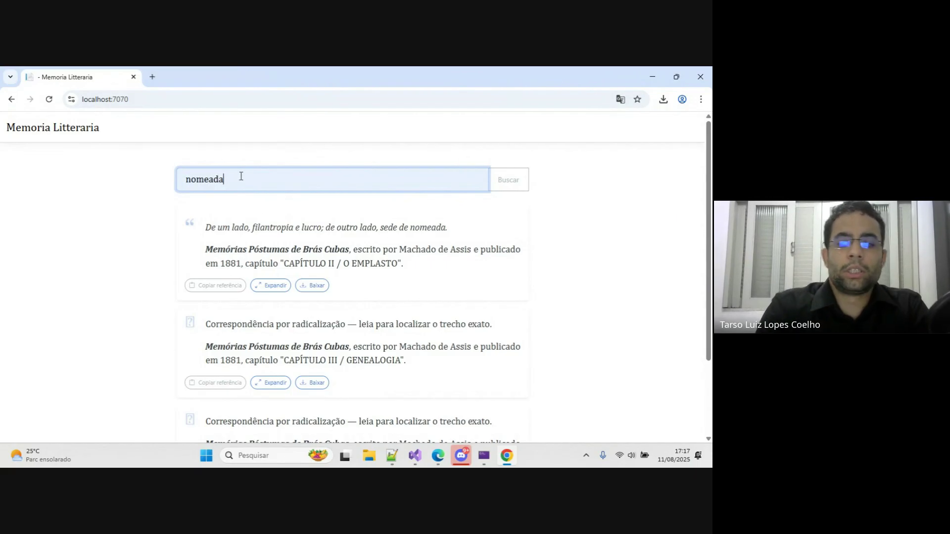
# - Delete the word "nomeada" from the search field to clear the results
pyautogui.press('BackSpace')
pyautogui.press('BackSpace')
pyautogui.press('BackSpace')
pyautogui.press('BackSpace')
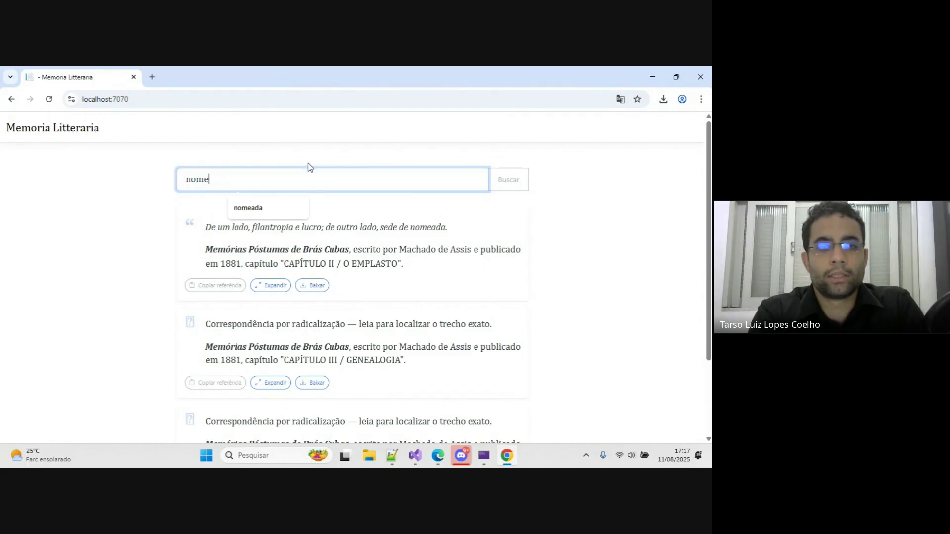
pyautogui.press('BackSpace')
pyautogui.press('BackSpace')
pyautogui.press('BackSpace')
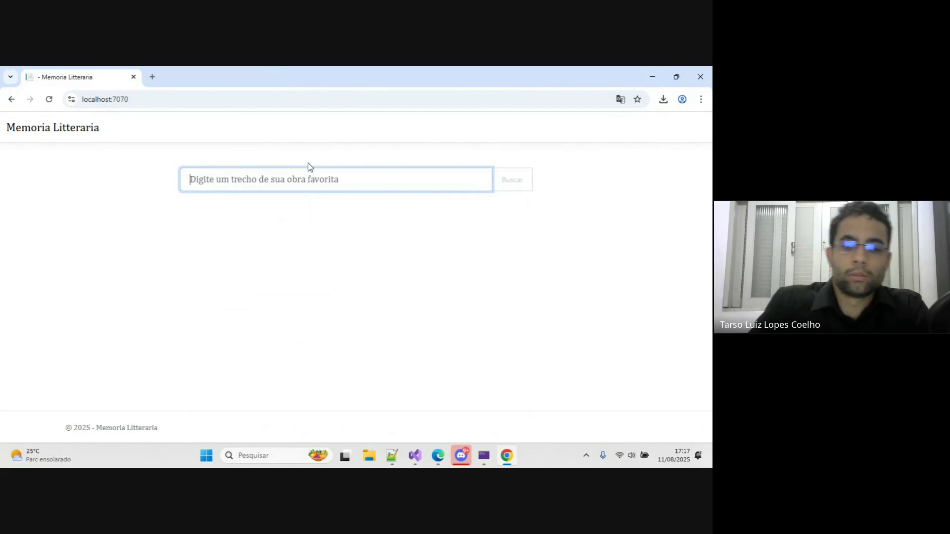
# - Switch to Notepad++, highlight the heading "PRÓXIMOS PASSOS" in the notes, and minimize the window
pyautogui.click(392, 455)
pyautogui.scroll(-1, 191, 315)
pyautogui.scroll(1, 199, 336)
pyautogui.moveTo(240, 273); pyautogui.dragTo(89, 273)
pyautogui.click(295, 247)
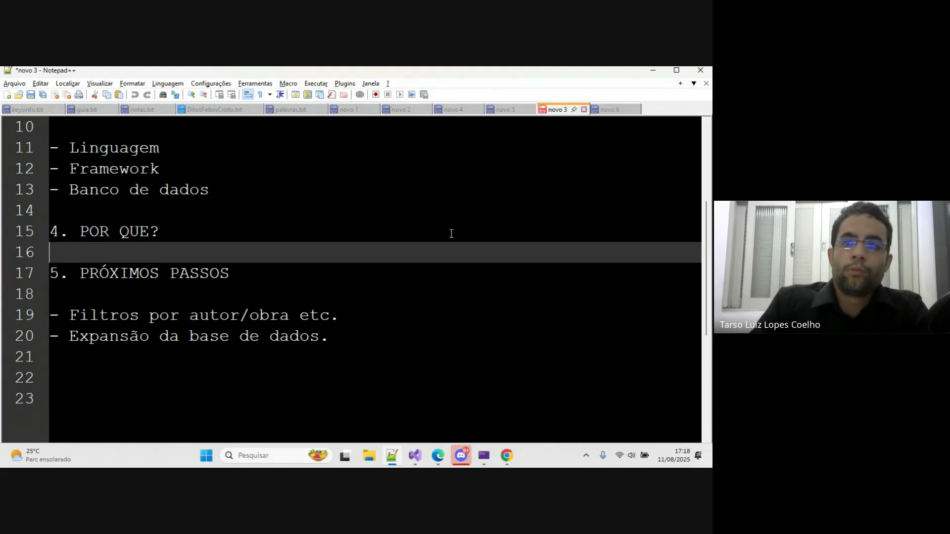
pyautogui.click(653, 71)
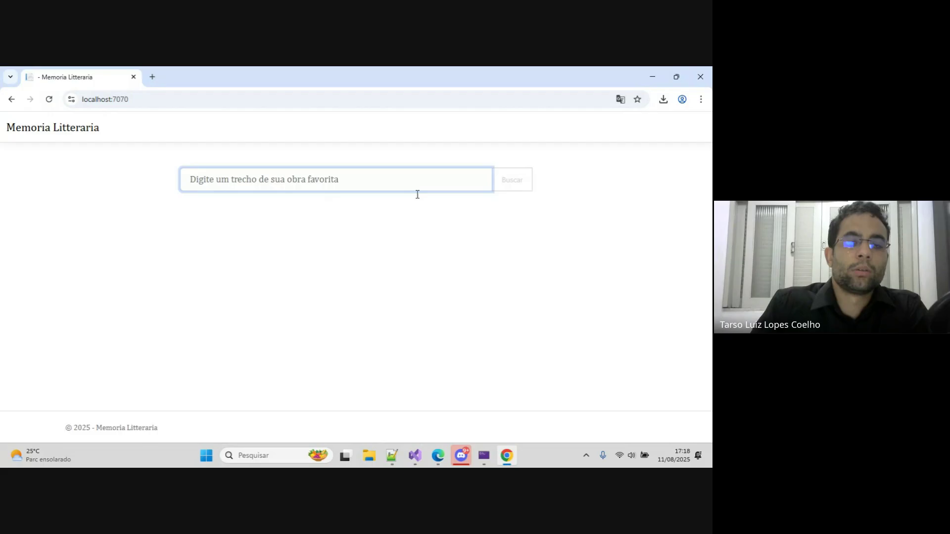
# - Show the search field's list of earlier entries and dismiss it without choosing one
pyautogui.click(211, 186)
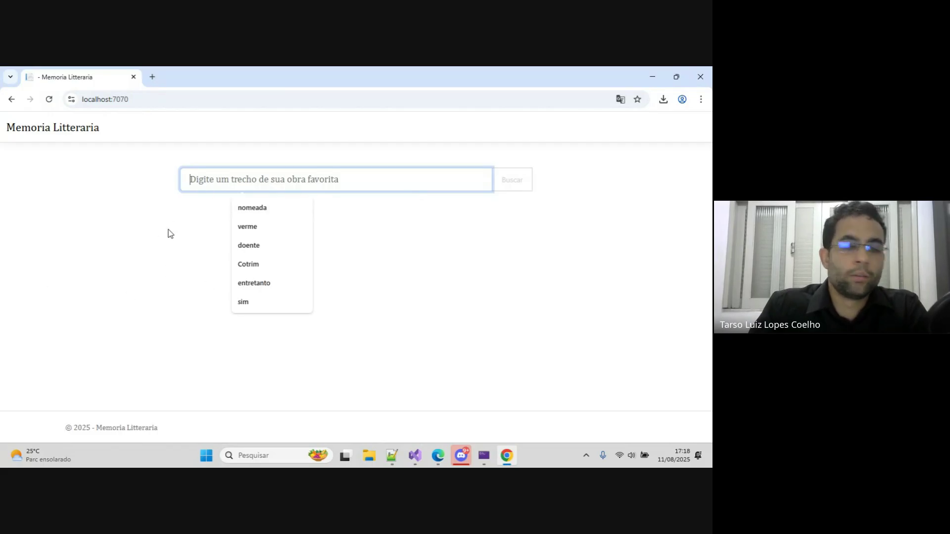
pyautogui.click(100, 279)
pyautogui.click(250, 180)
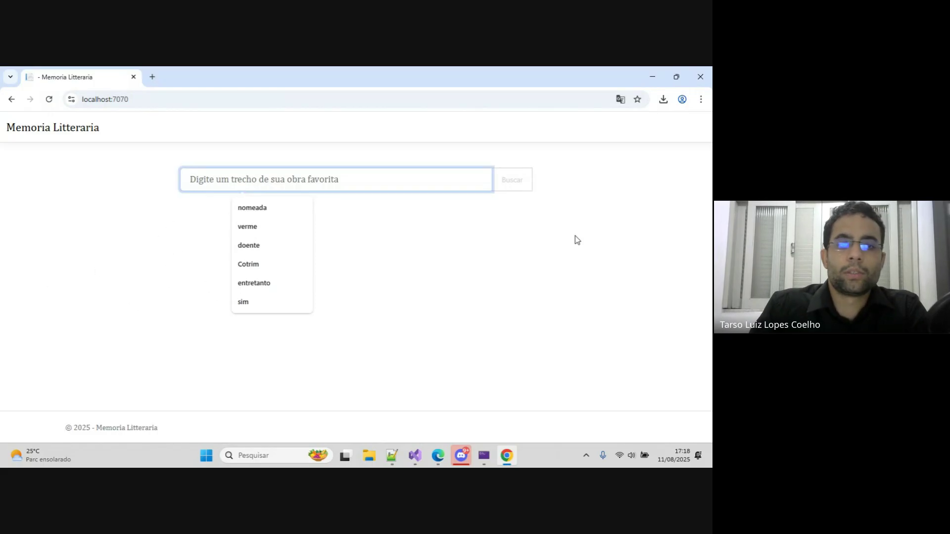
pyautogui.click(503, 287)
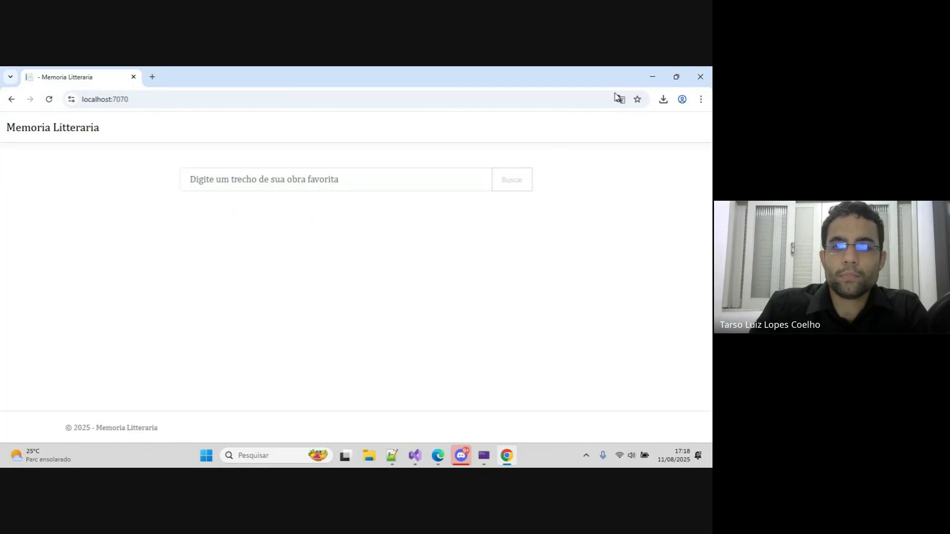
# - Switch to Notepad++, highlight the item "Expansão da base de dados." in the notes, and minimize the window
pyautogui.click(391, 456)
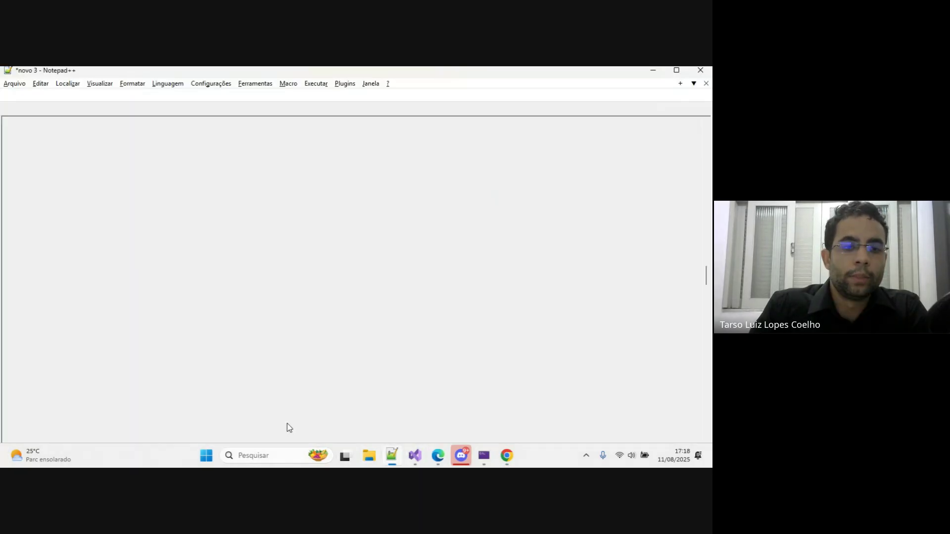
pyautogui.click(349, 338)
pyautogui.moveTo(349, 339); pyautogui.dragTo(72, 338)
pyautogui.click(653, 69)
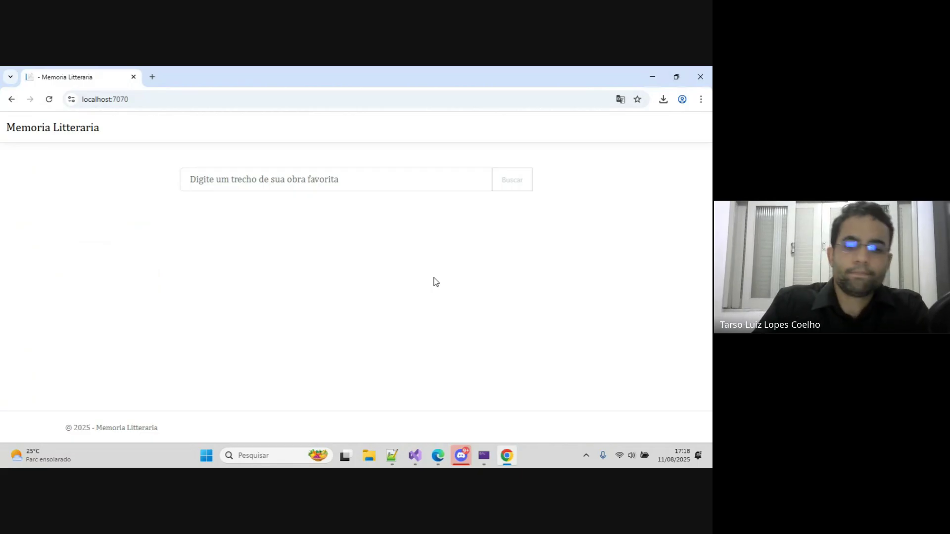
# - Switch to the Google Meet window in Edge that holds the presentation and recording controls
pyautogui.click(392, 456)
pyautogui.click(391, 455)
pyautogui.moveTo(438, 455)
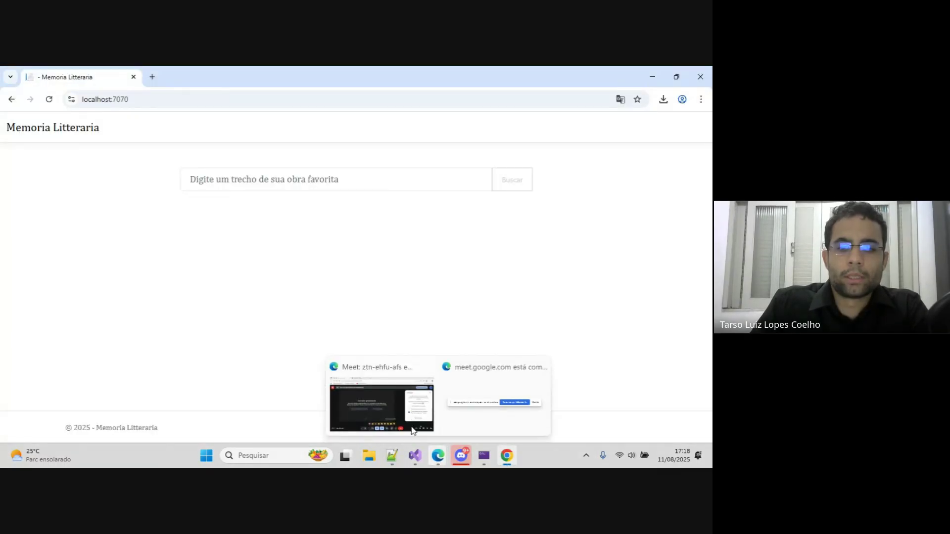
pyautogui.click(370, 395)
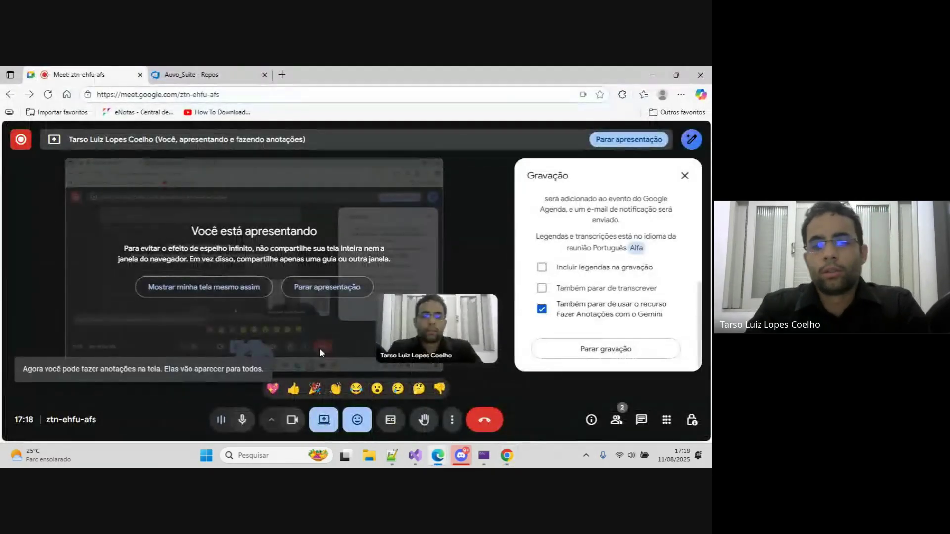